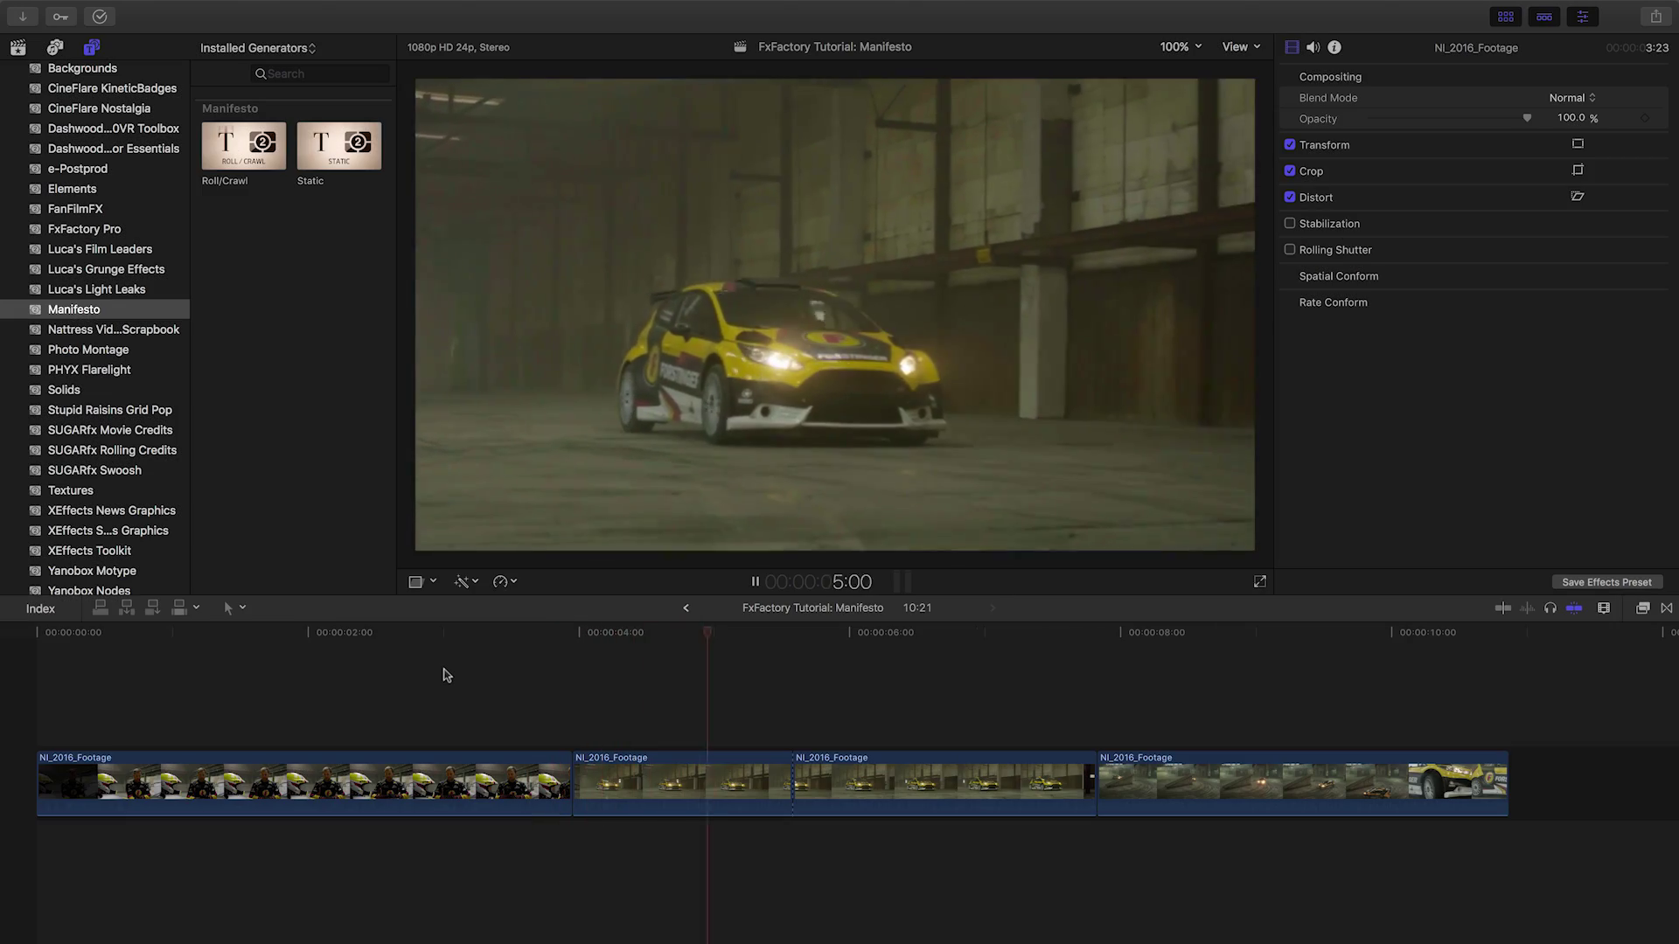
Step: Compare the same generator project in Motion and After Effects before starting
key("super+Tab")
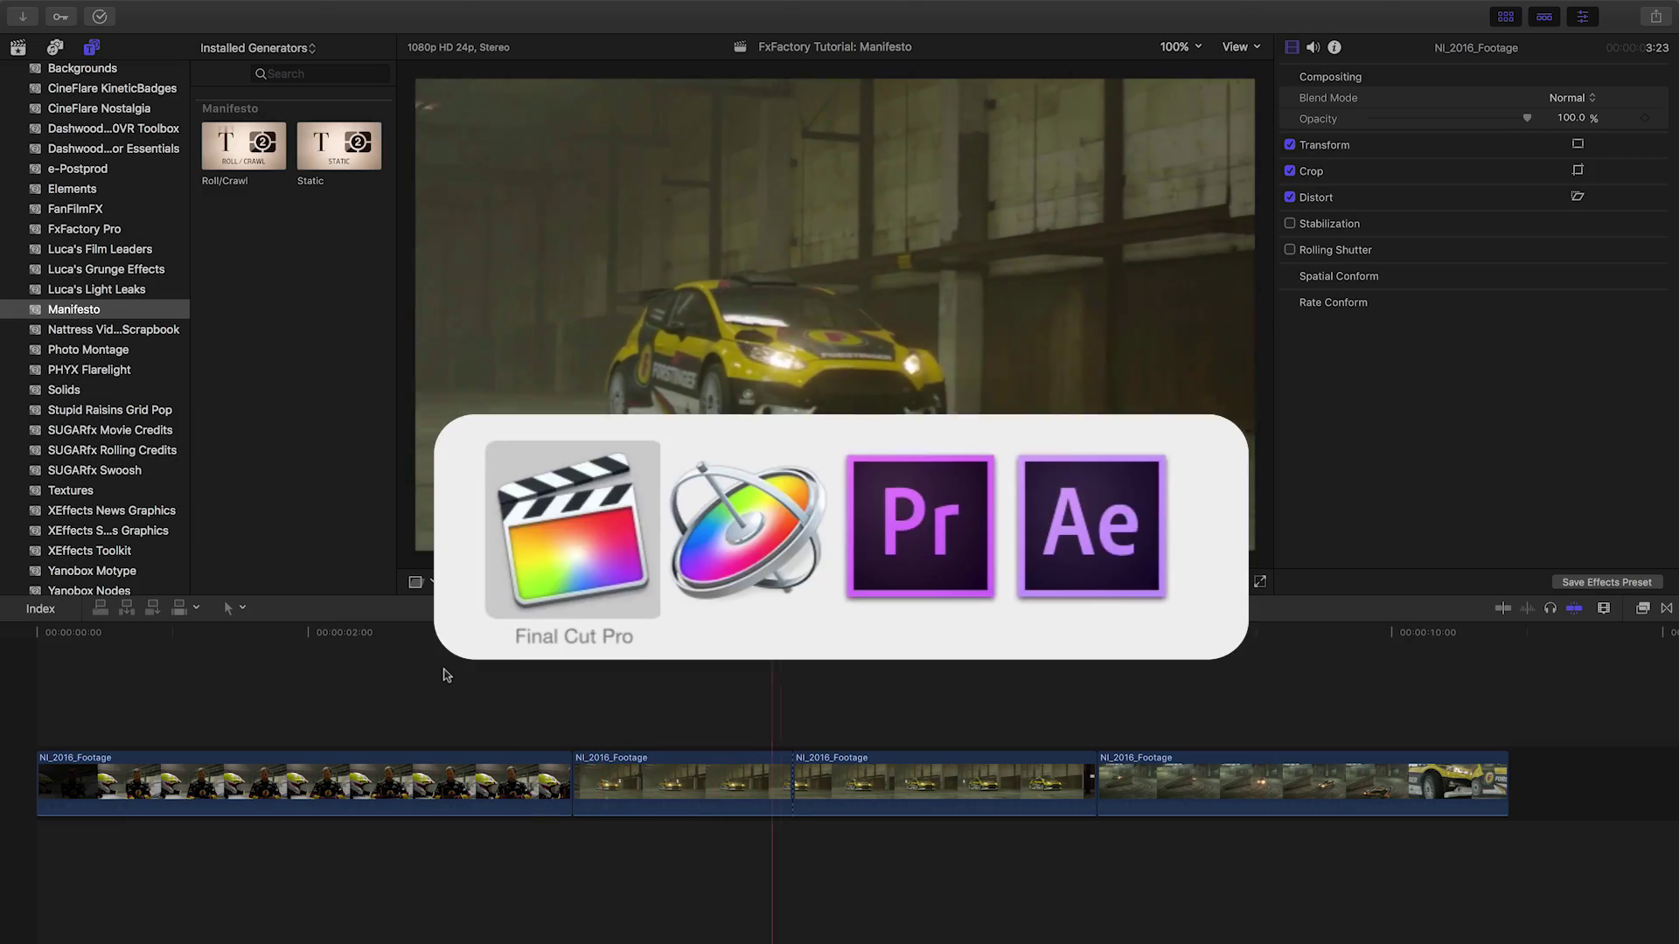
key("super+Tab")
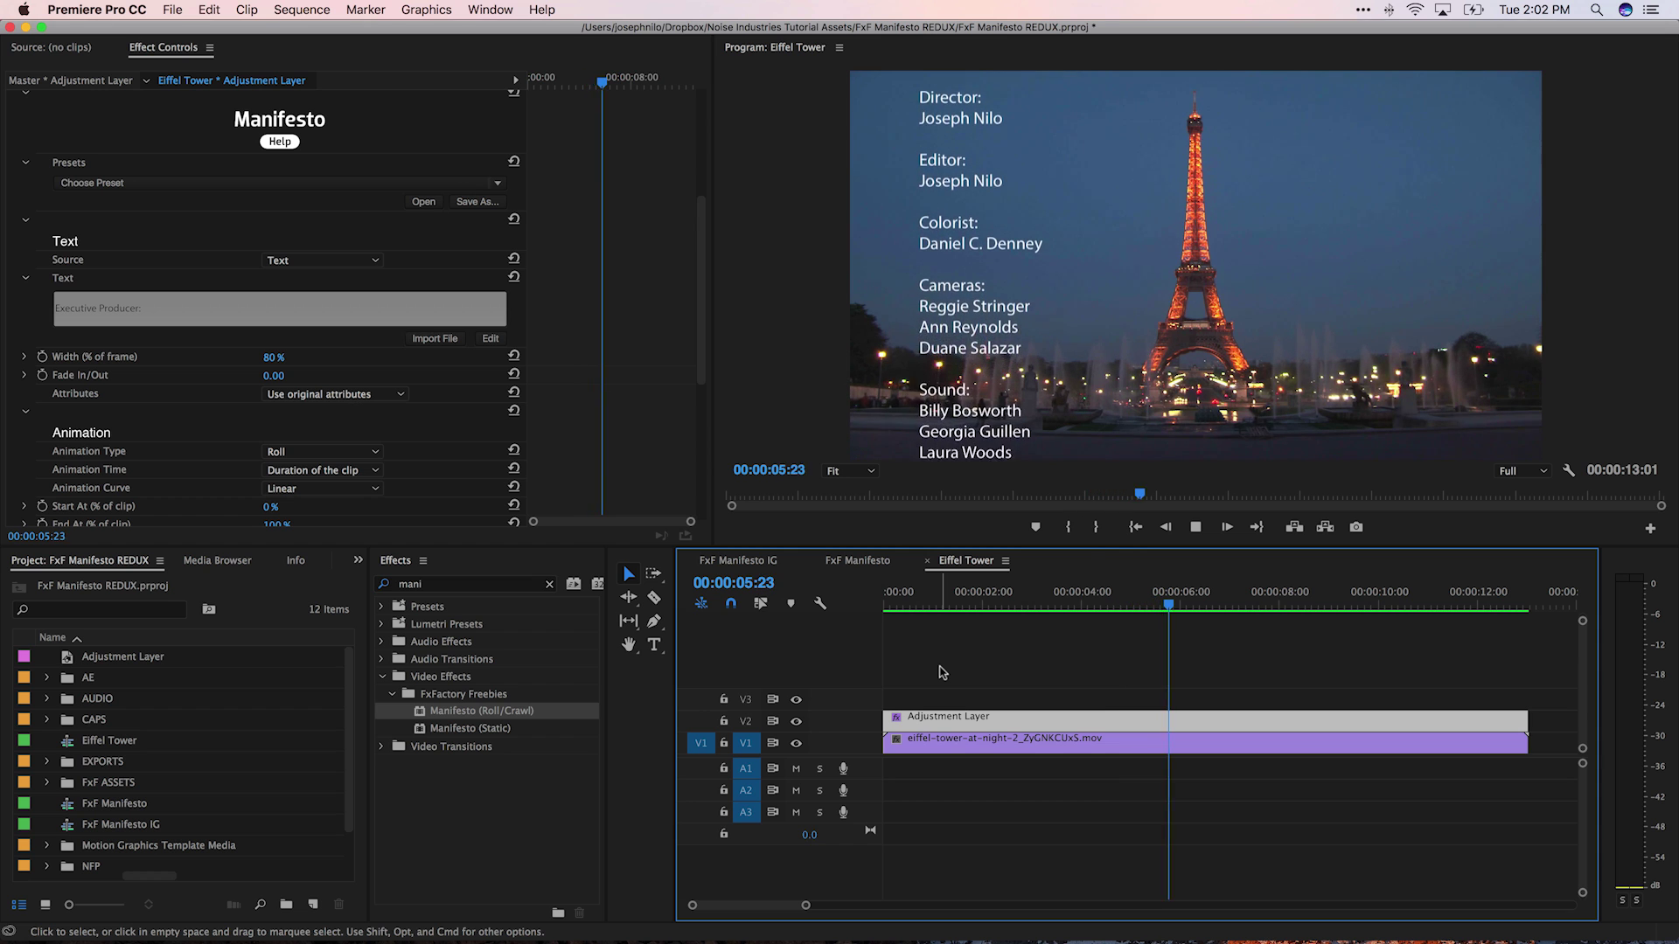
key("super+Tab")
key("super+Tab")
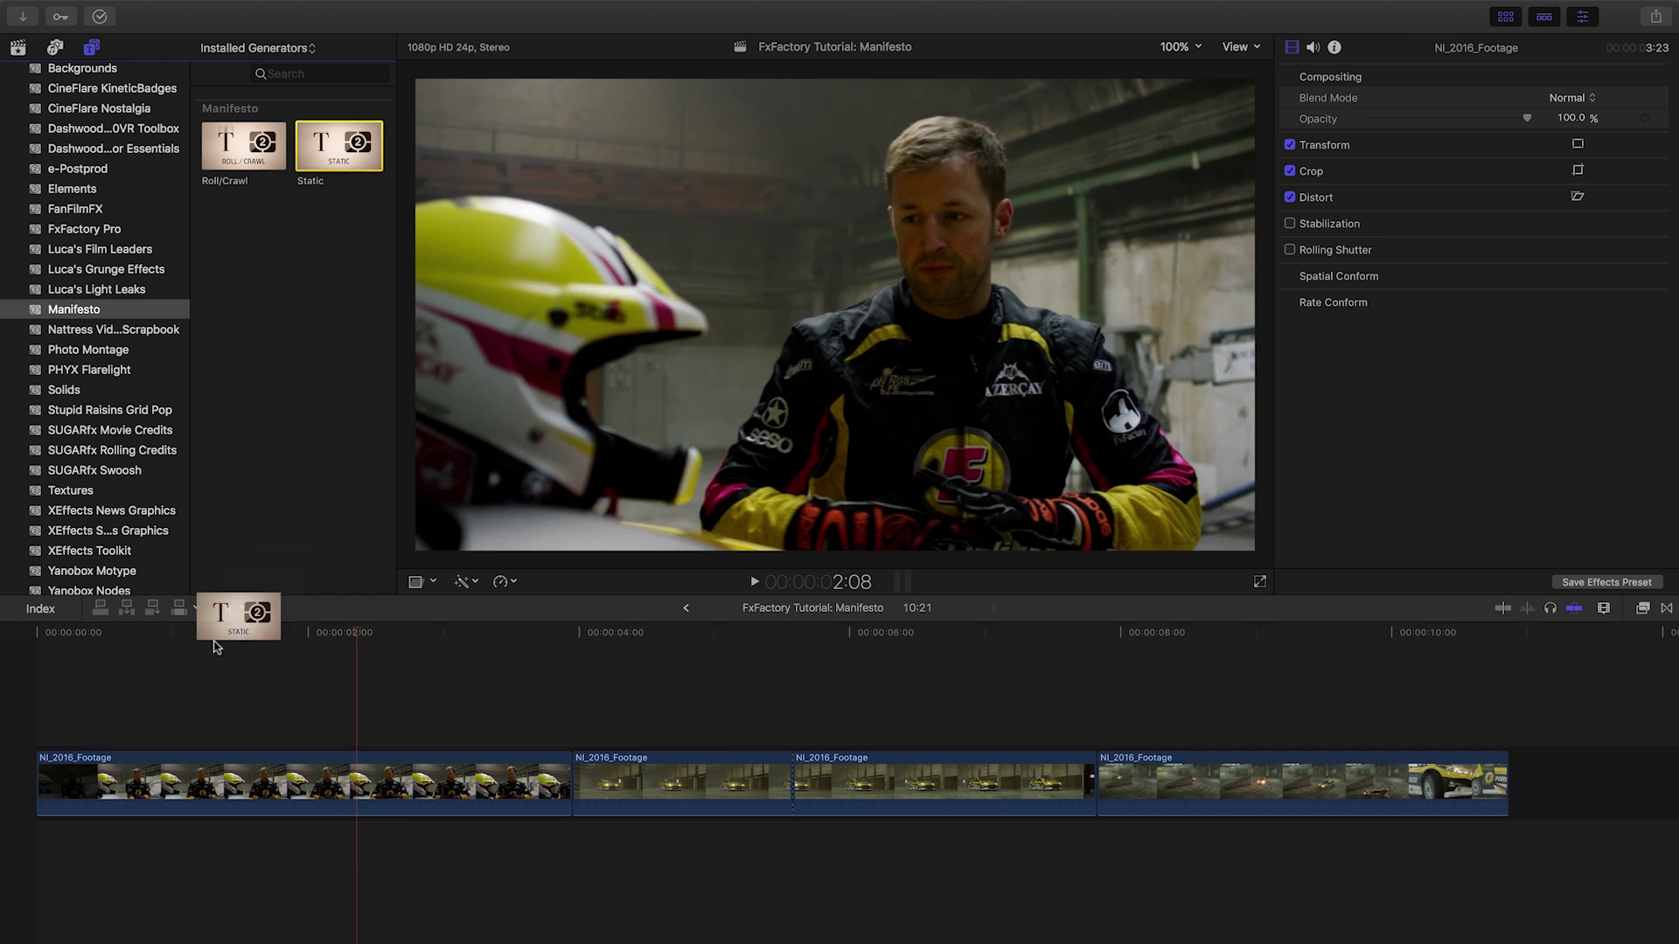
Step: Place the Static Manifesto title above the interview and apply the Classic Black Shadow preset
left_click_drag(197, 657, 198, 696)
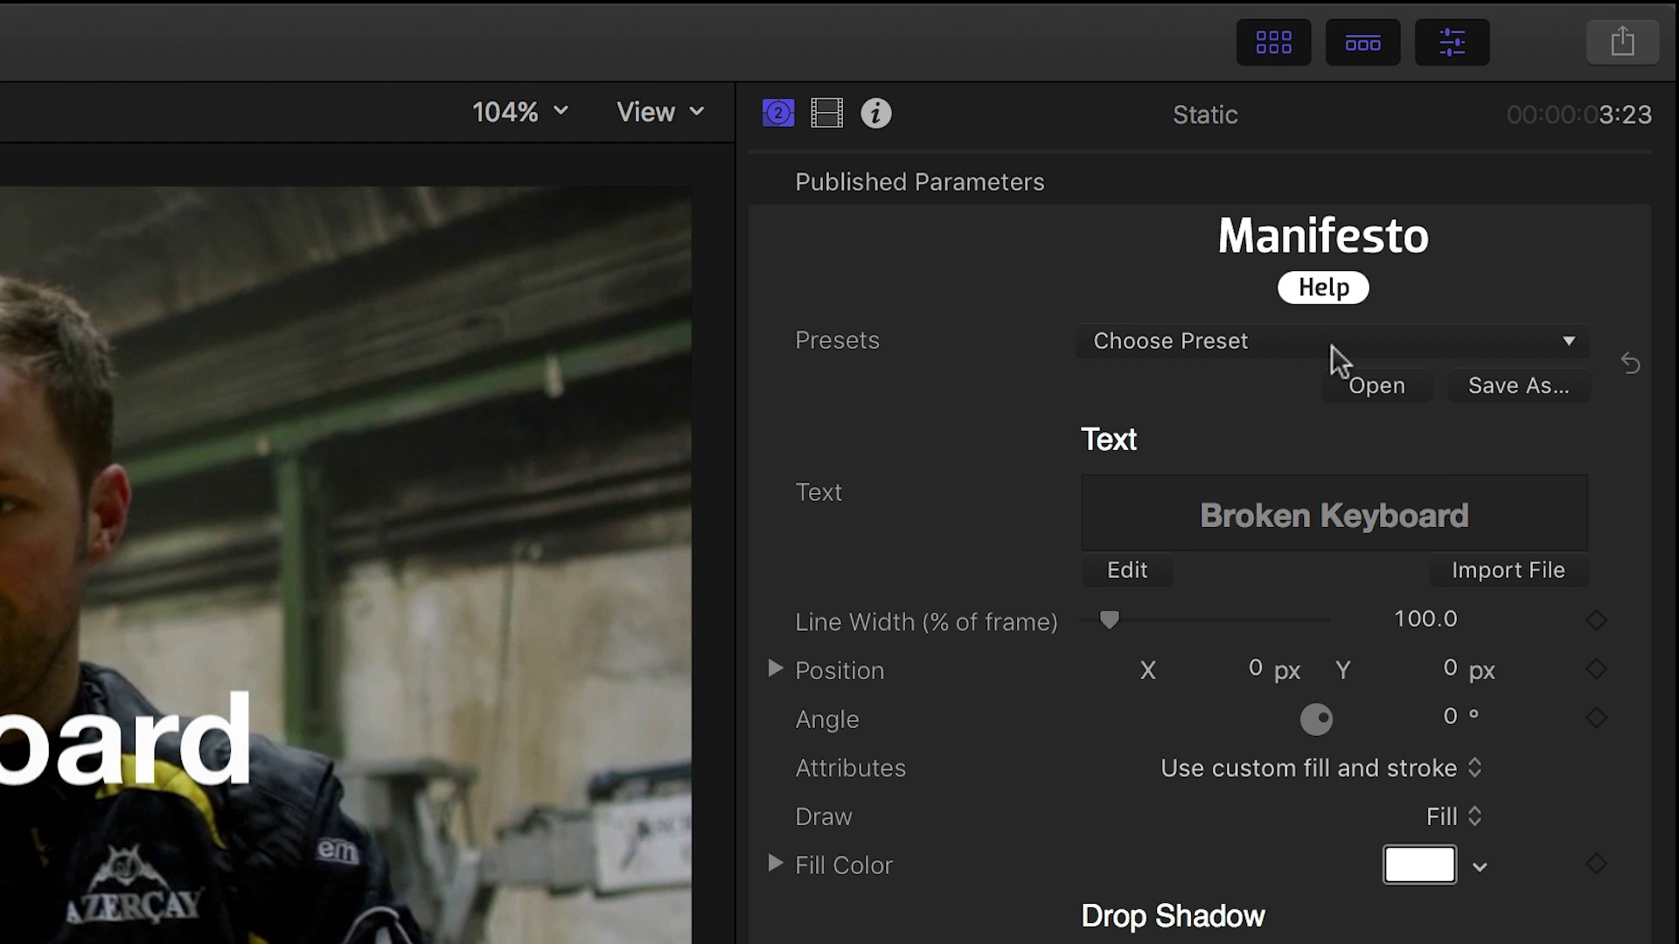
left_click(1332, 345)
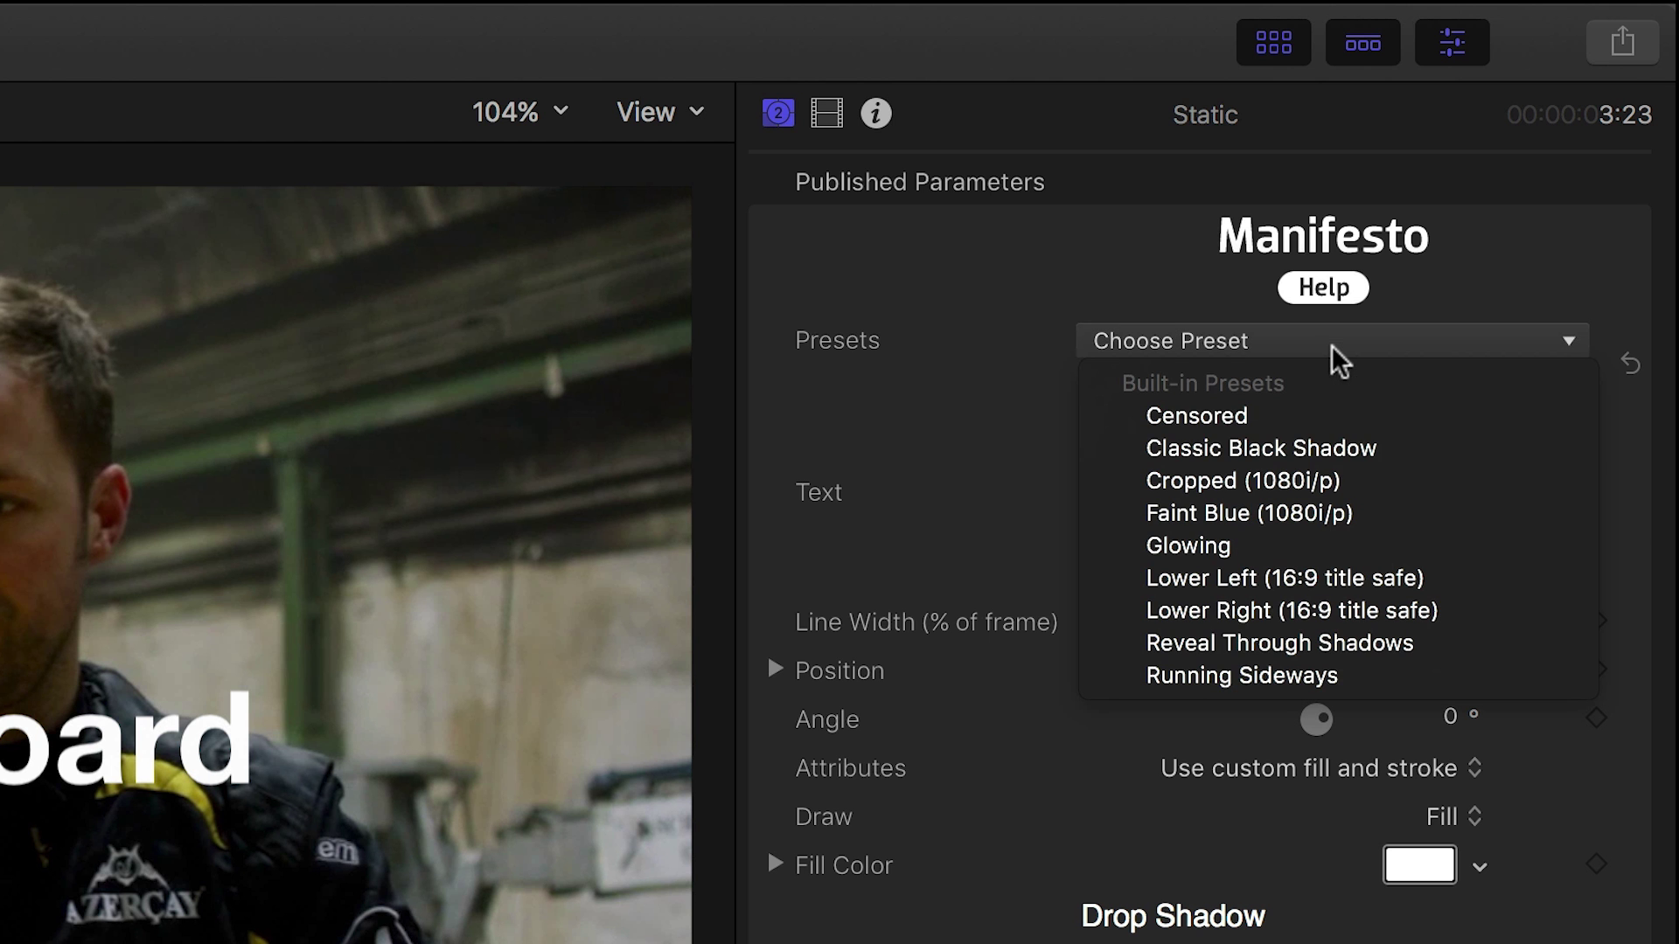
left_click(1465, 447)
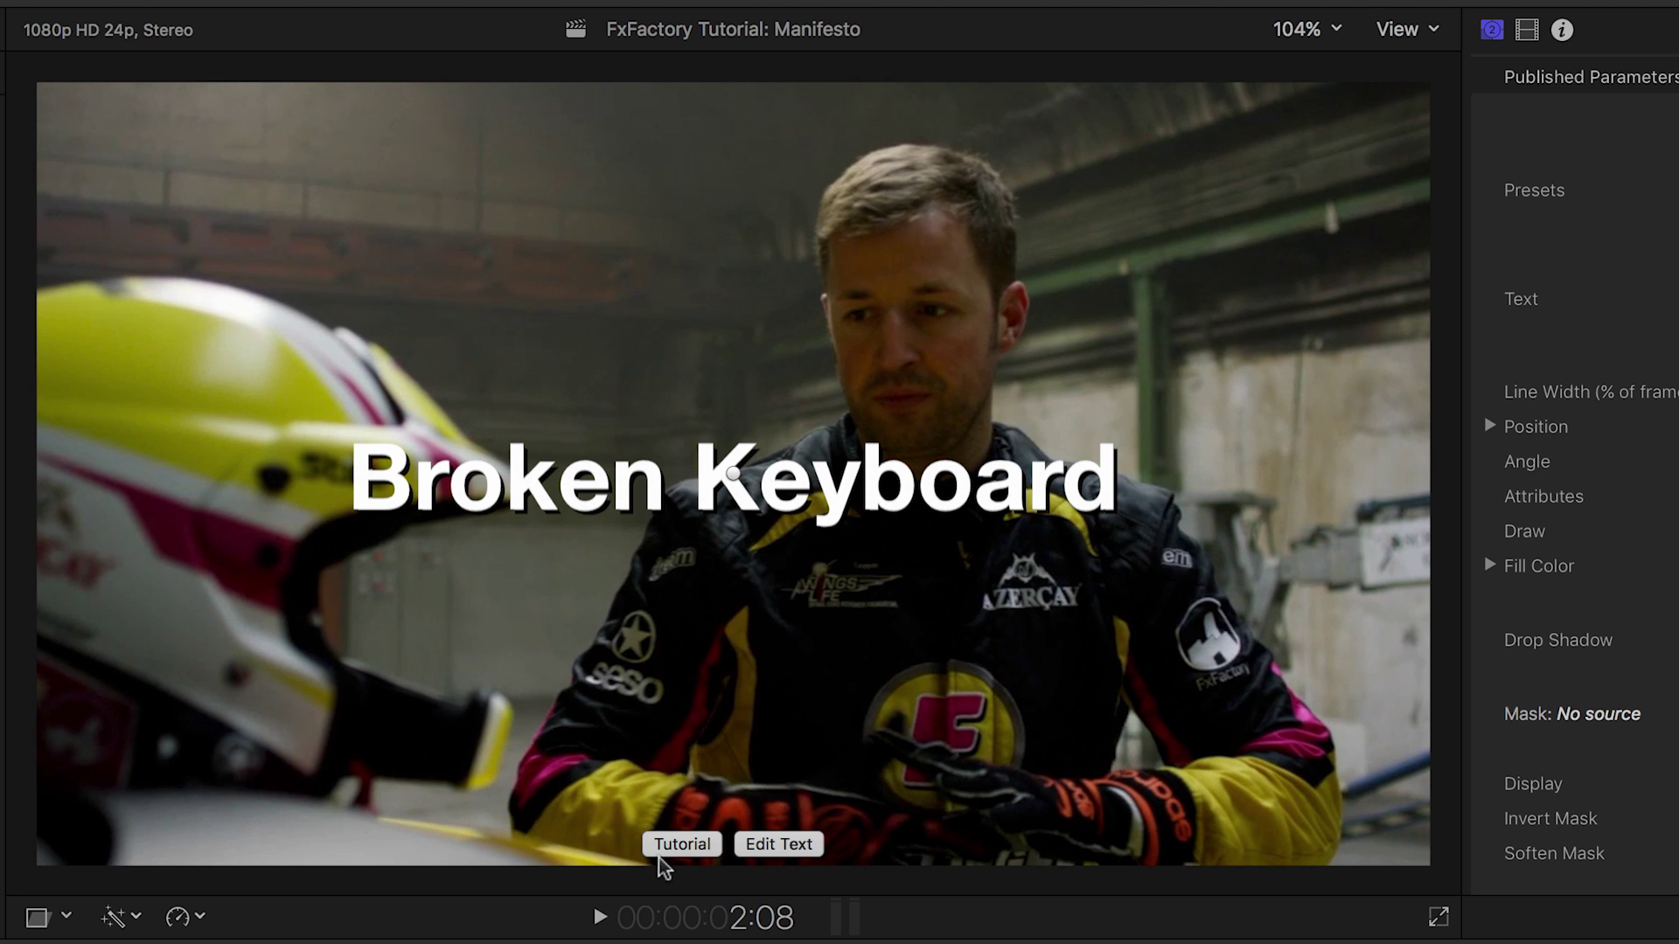
Step: Enter the new title lines and set both in Dobra, regular weight instead of bold
left_click(803, 847)
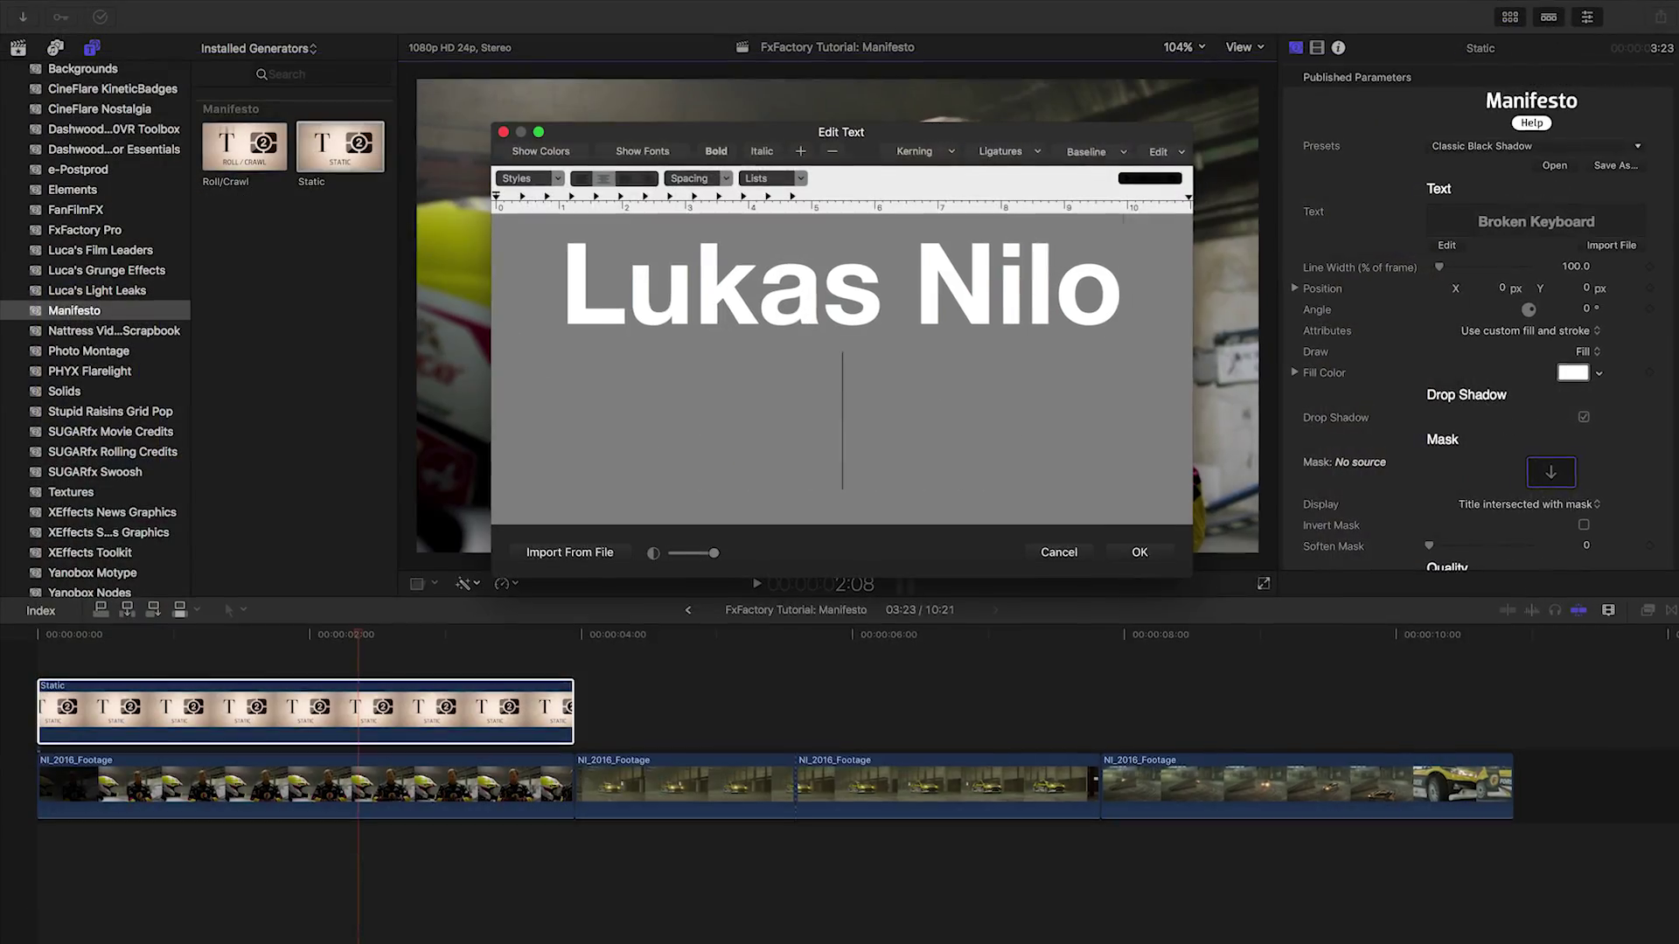
type("FxFactory Racing")
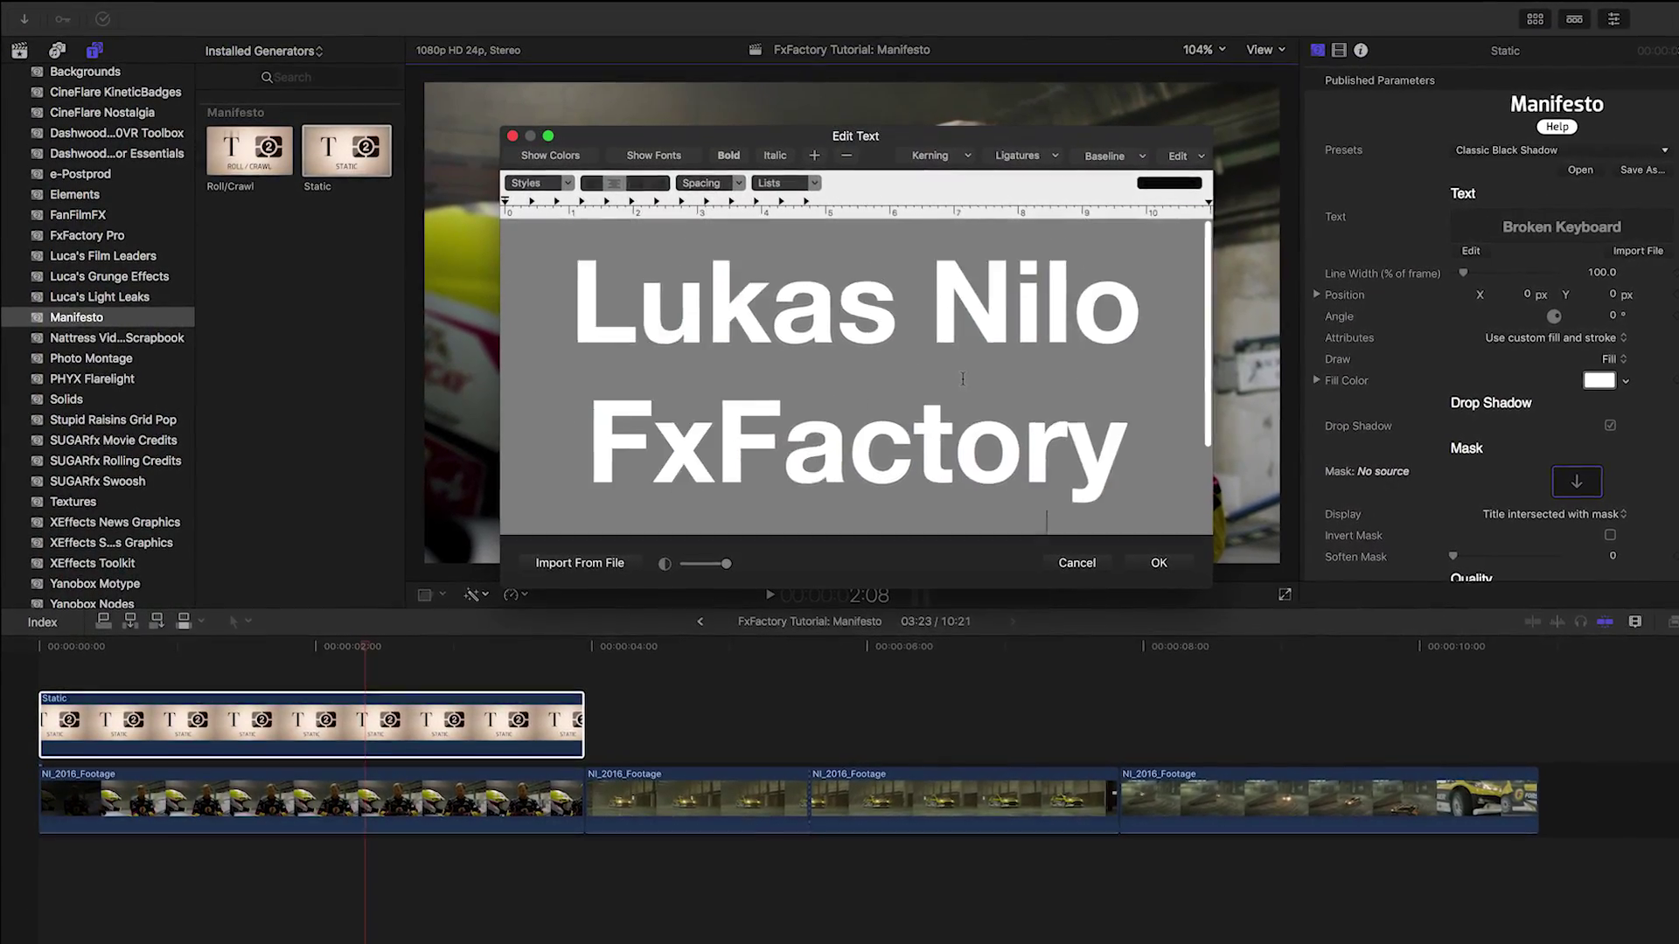
key("super+a")
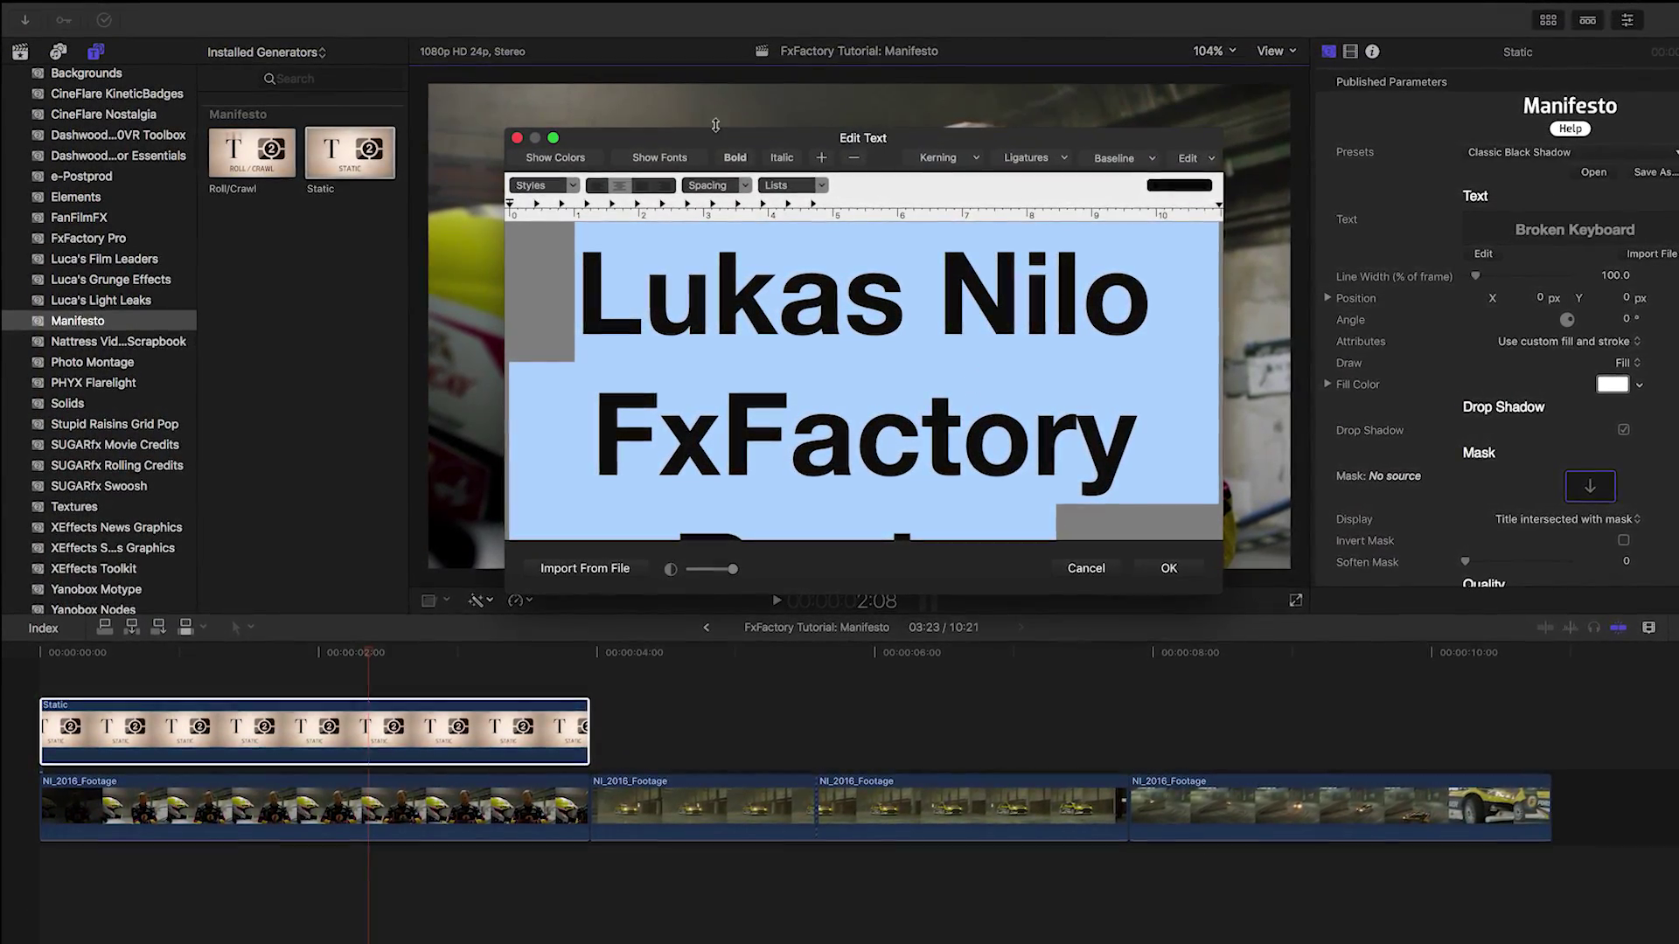
left_click(735, 158)
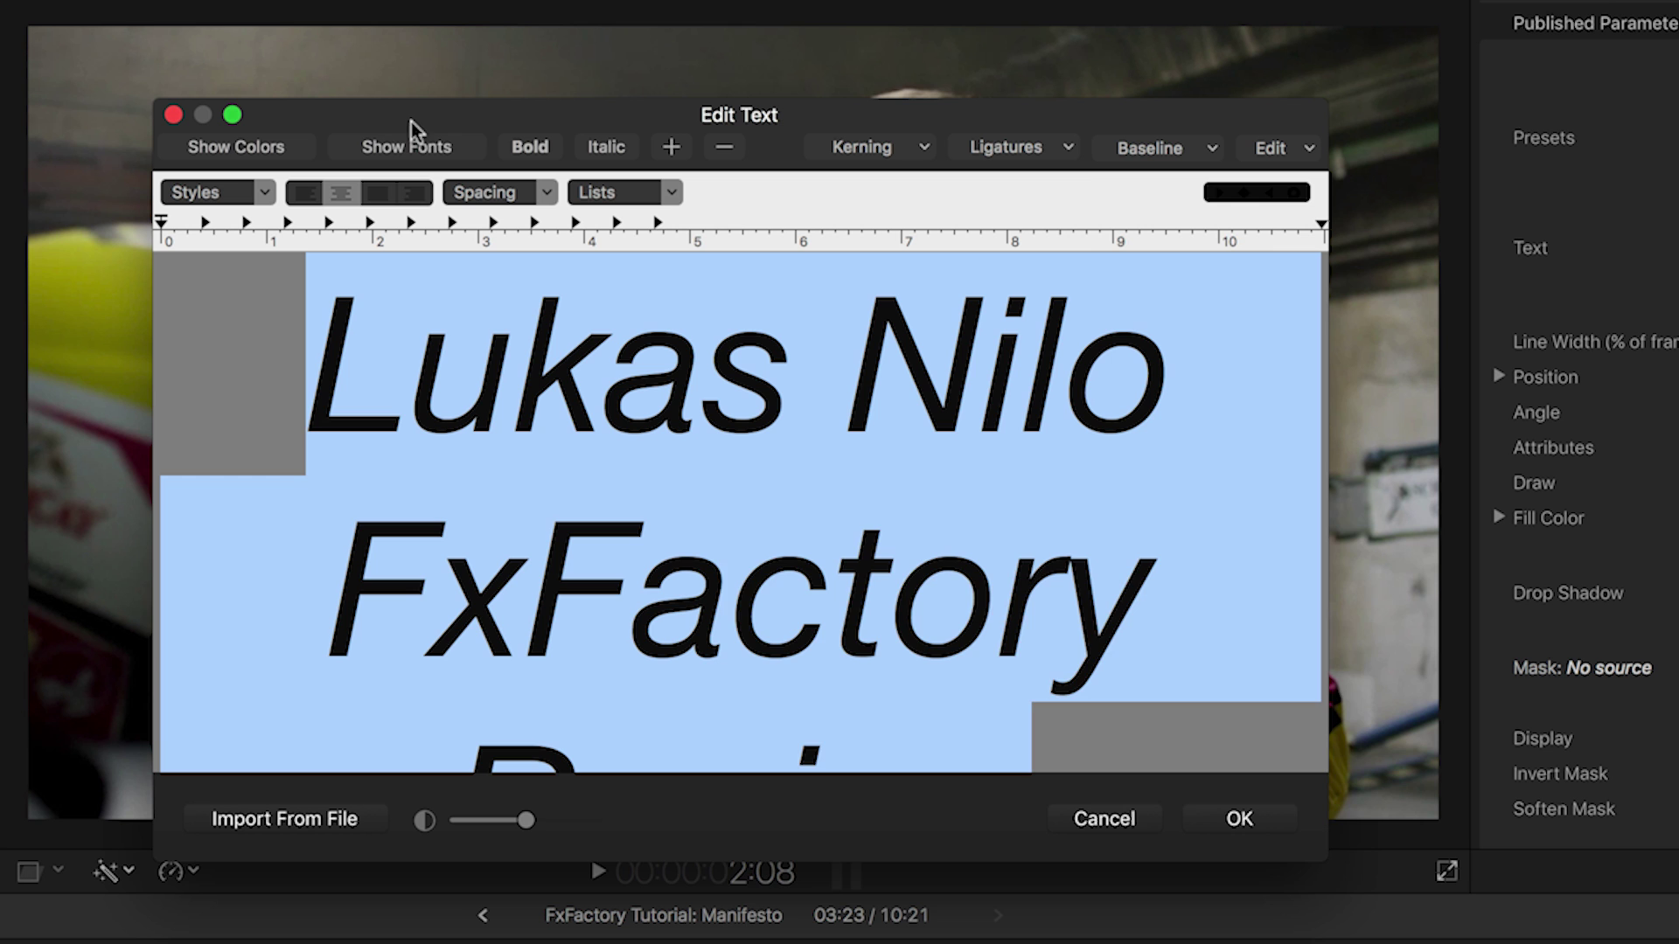
left_click(401, 146)
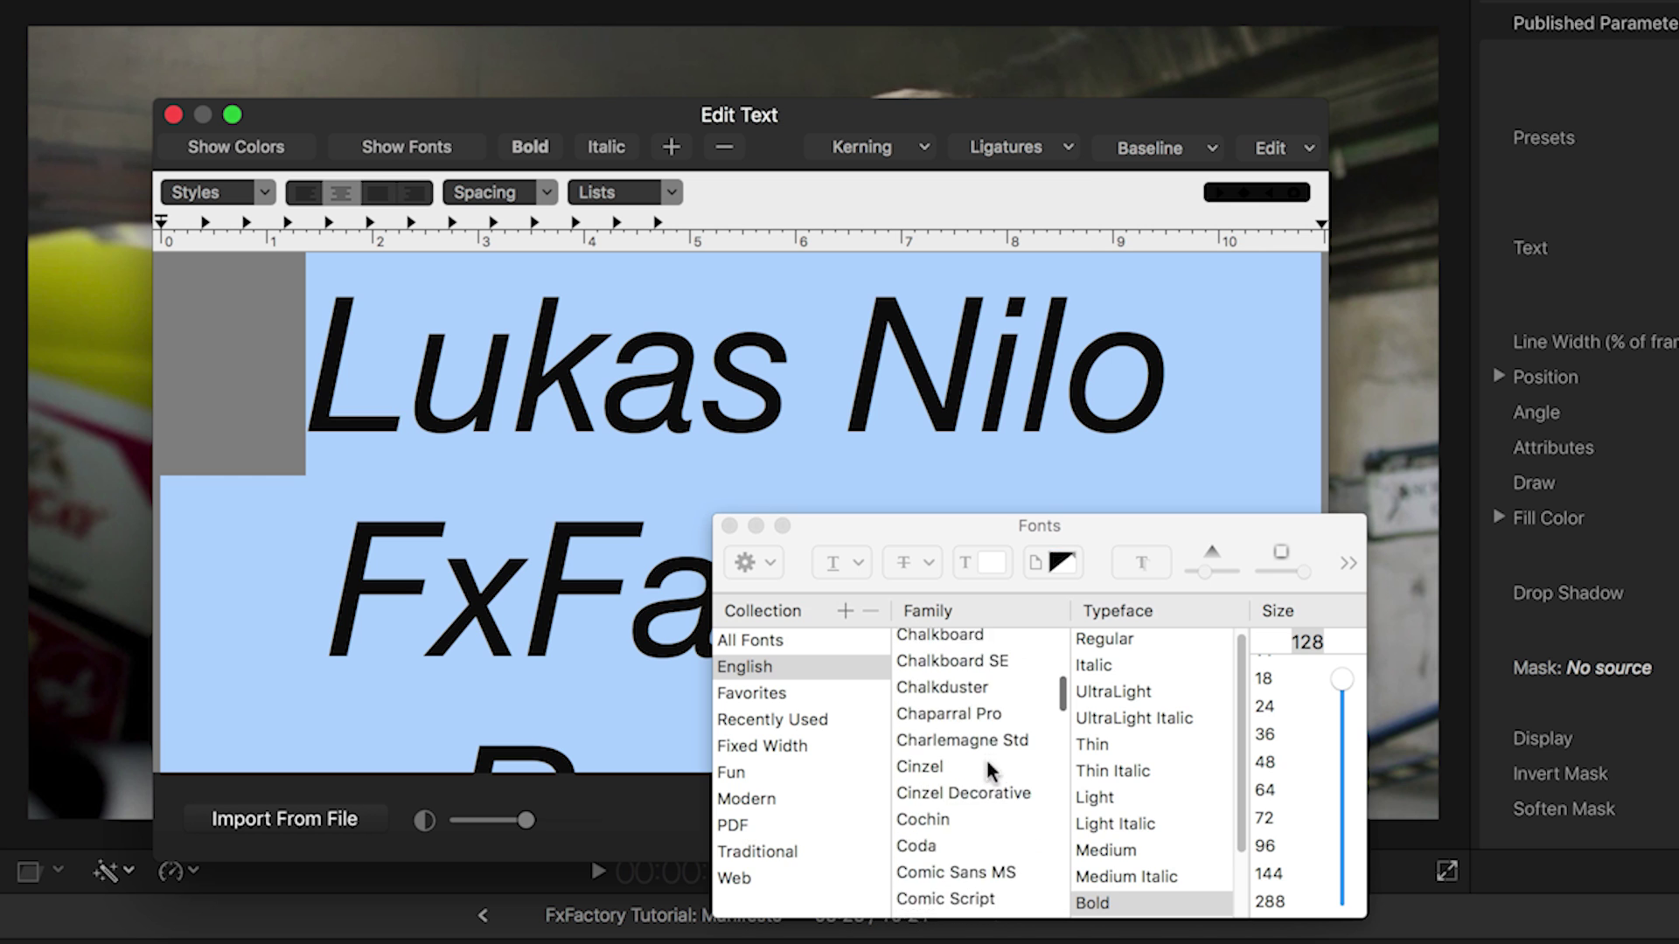
left_click(948, 785)
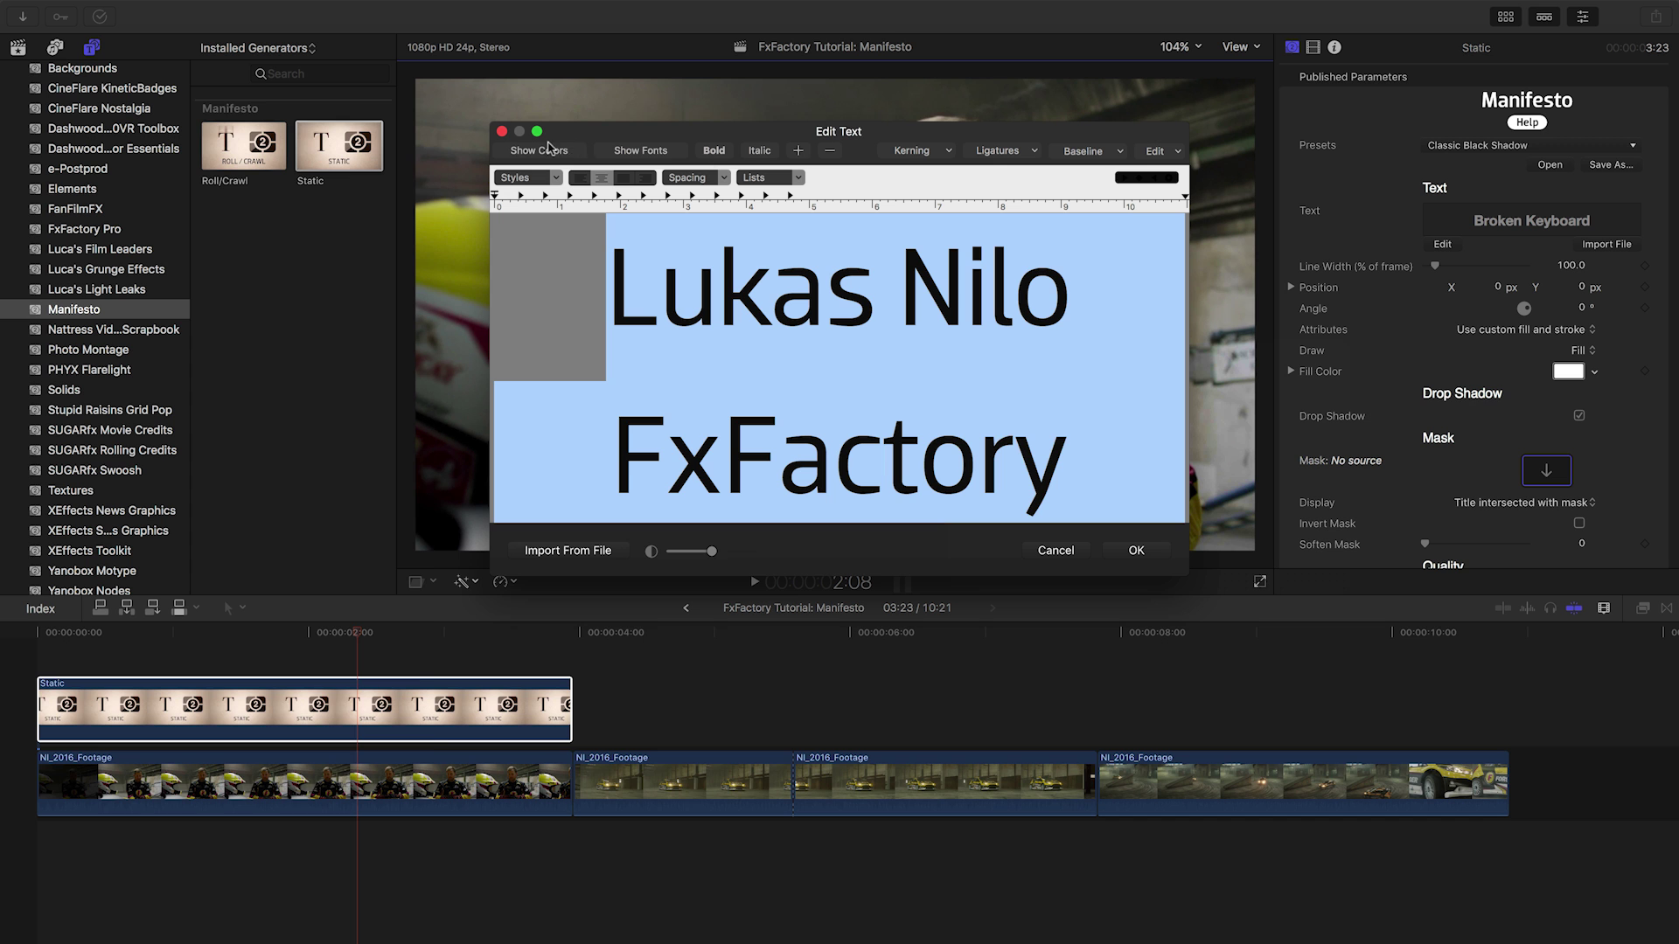
left_click(547, 153)
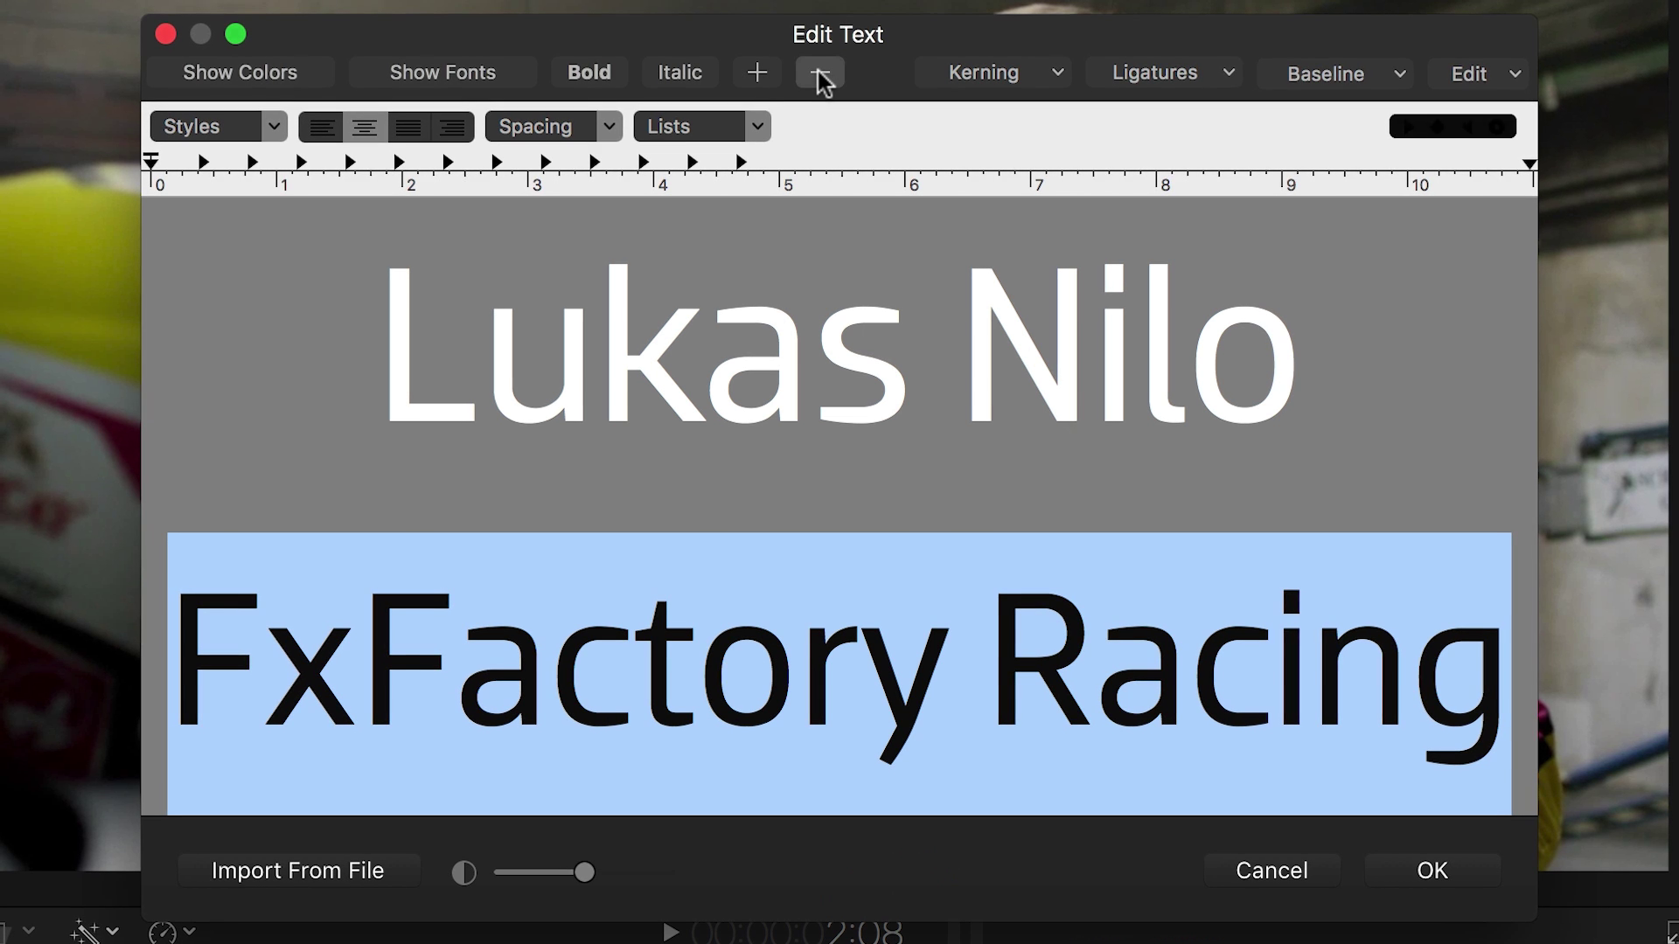
Step: Shrink the FxFactory Racing line, left-align the title and adjust its weight and slant
left_click(820, 76)
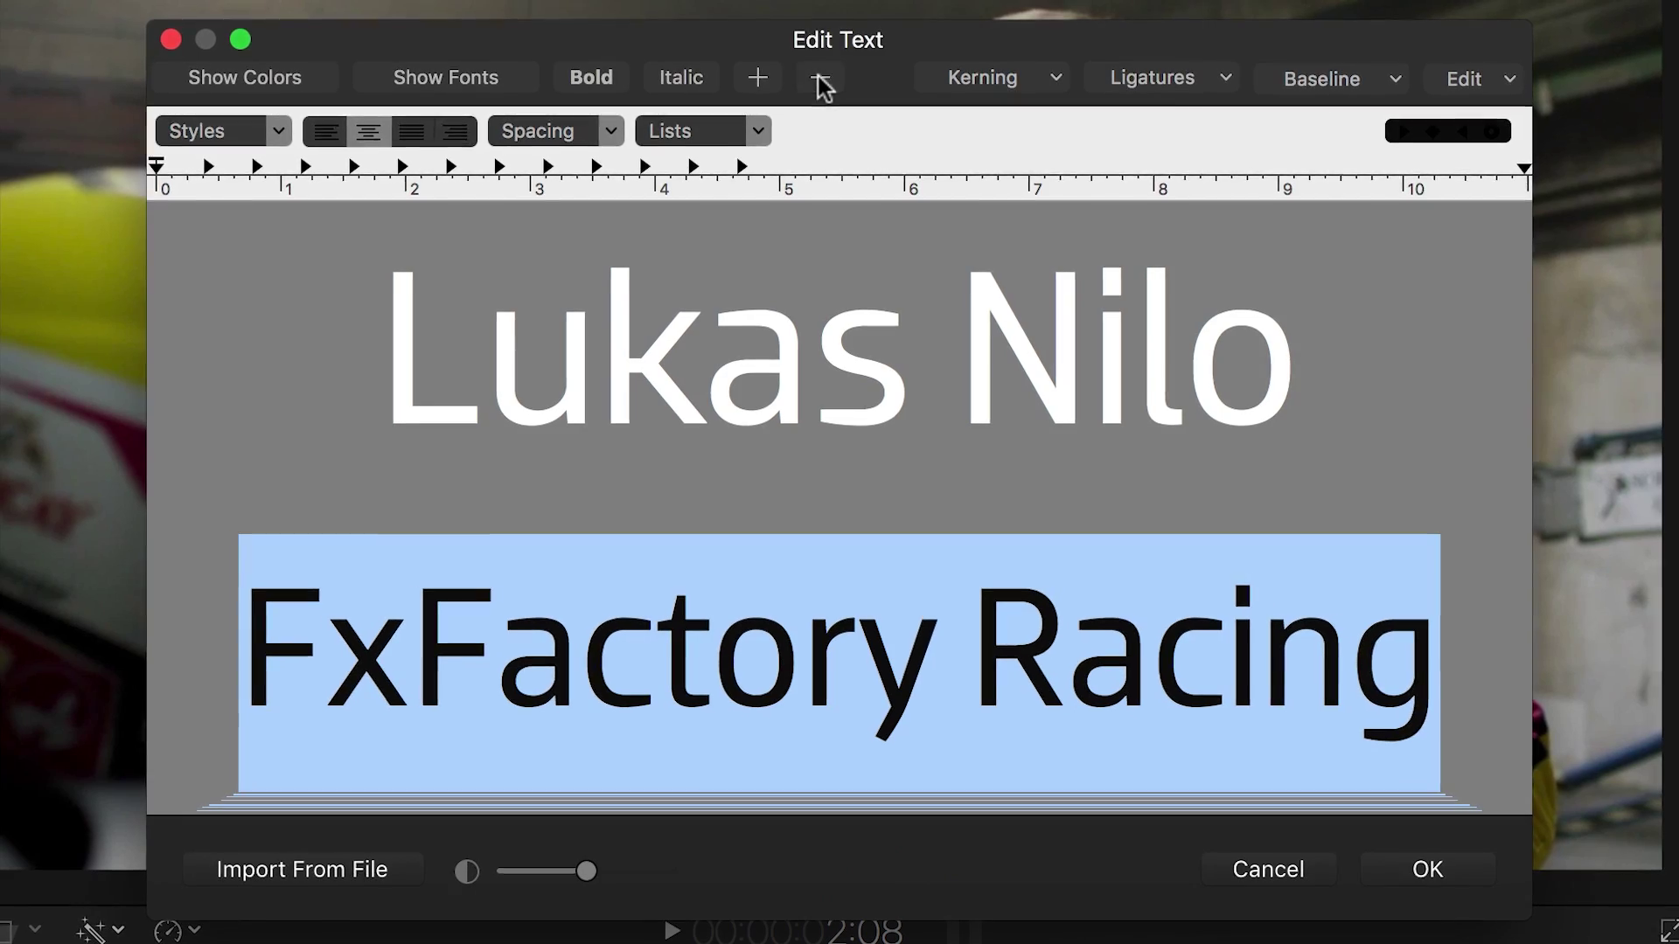
left_click(820, 76)
left_click(820, 82)
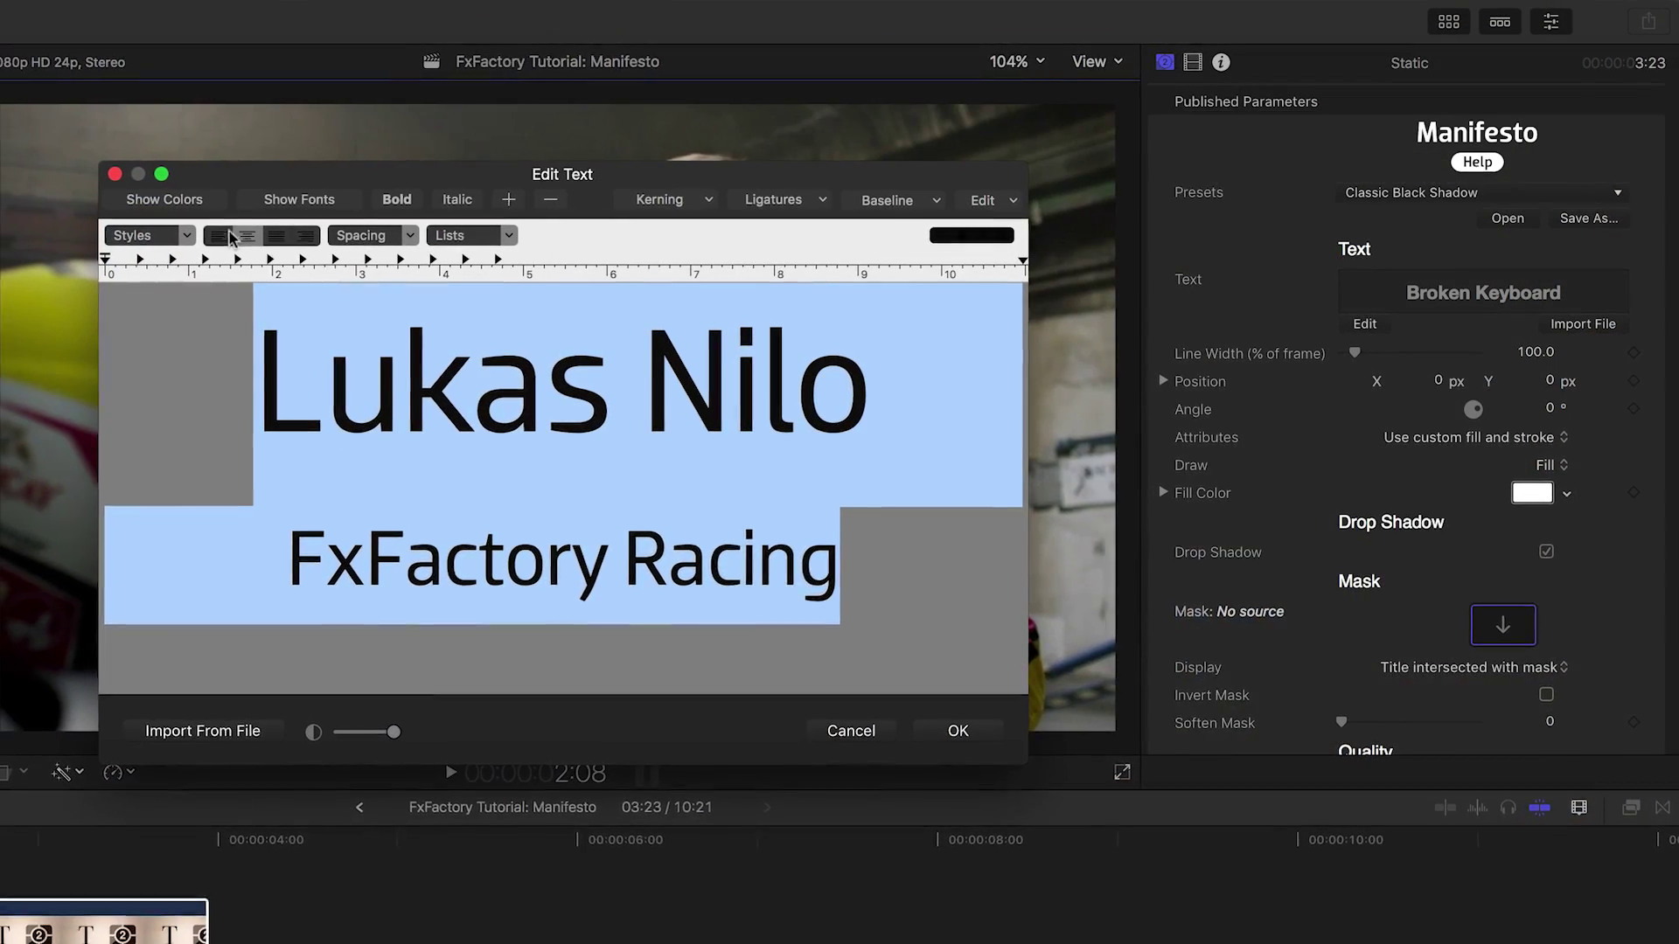
left_click(212, 236)
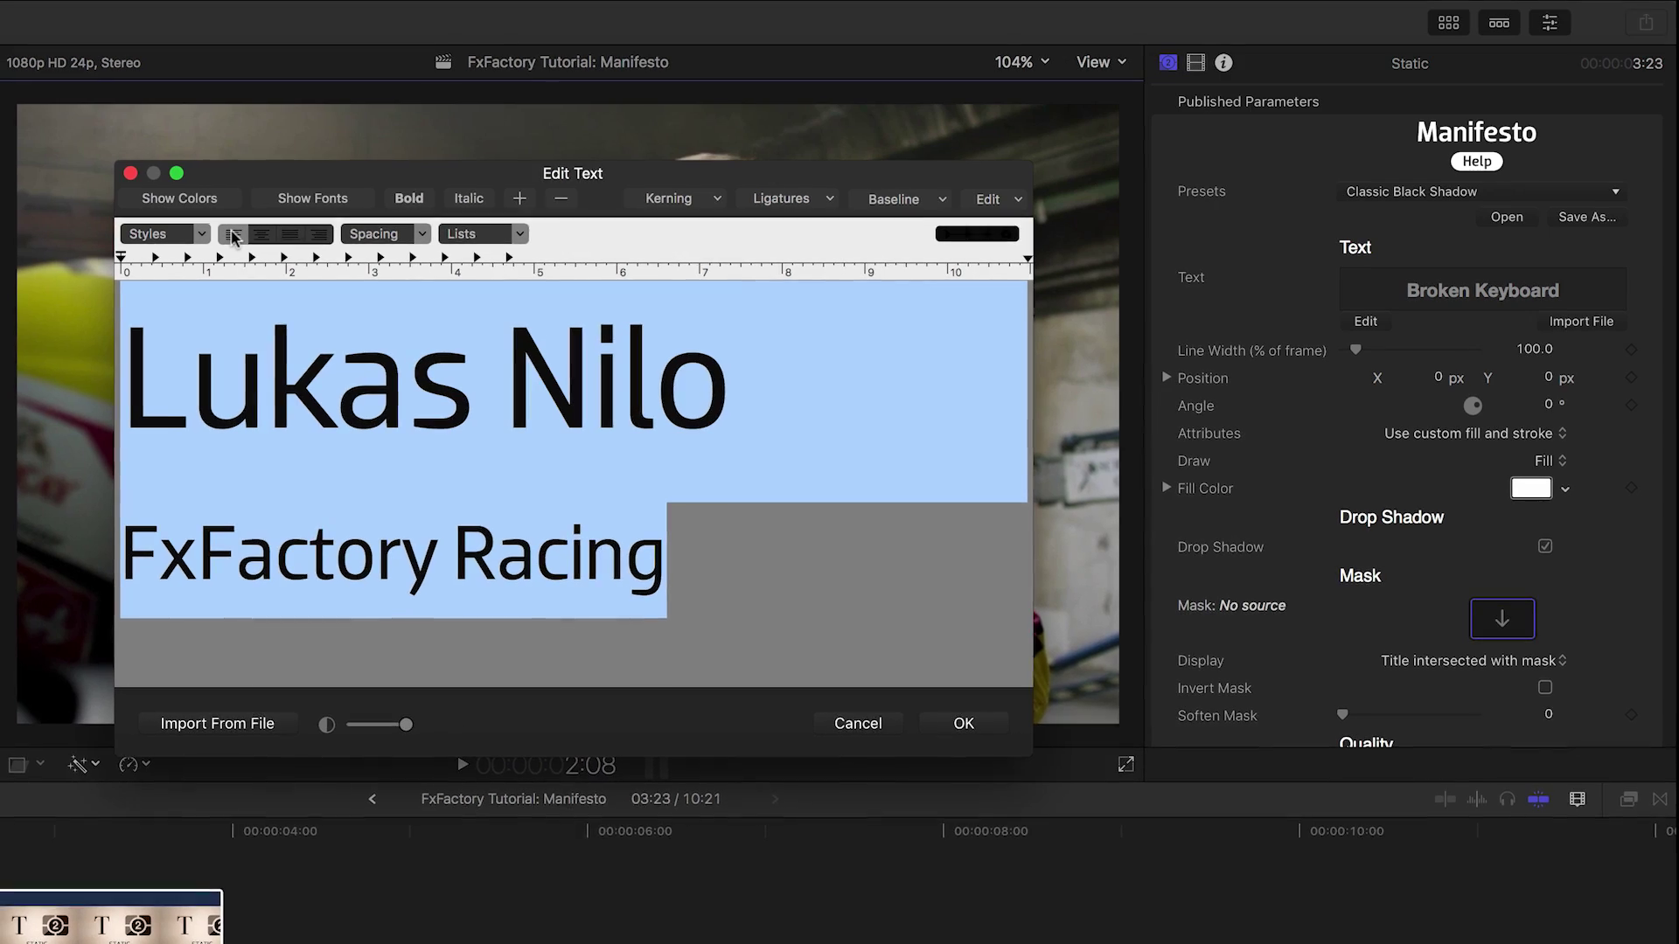
left_click(415, 198)
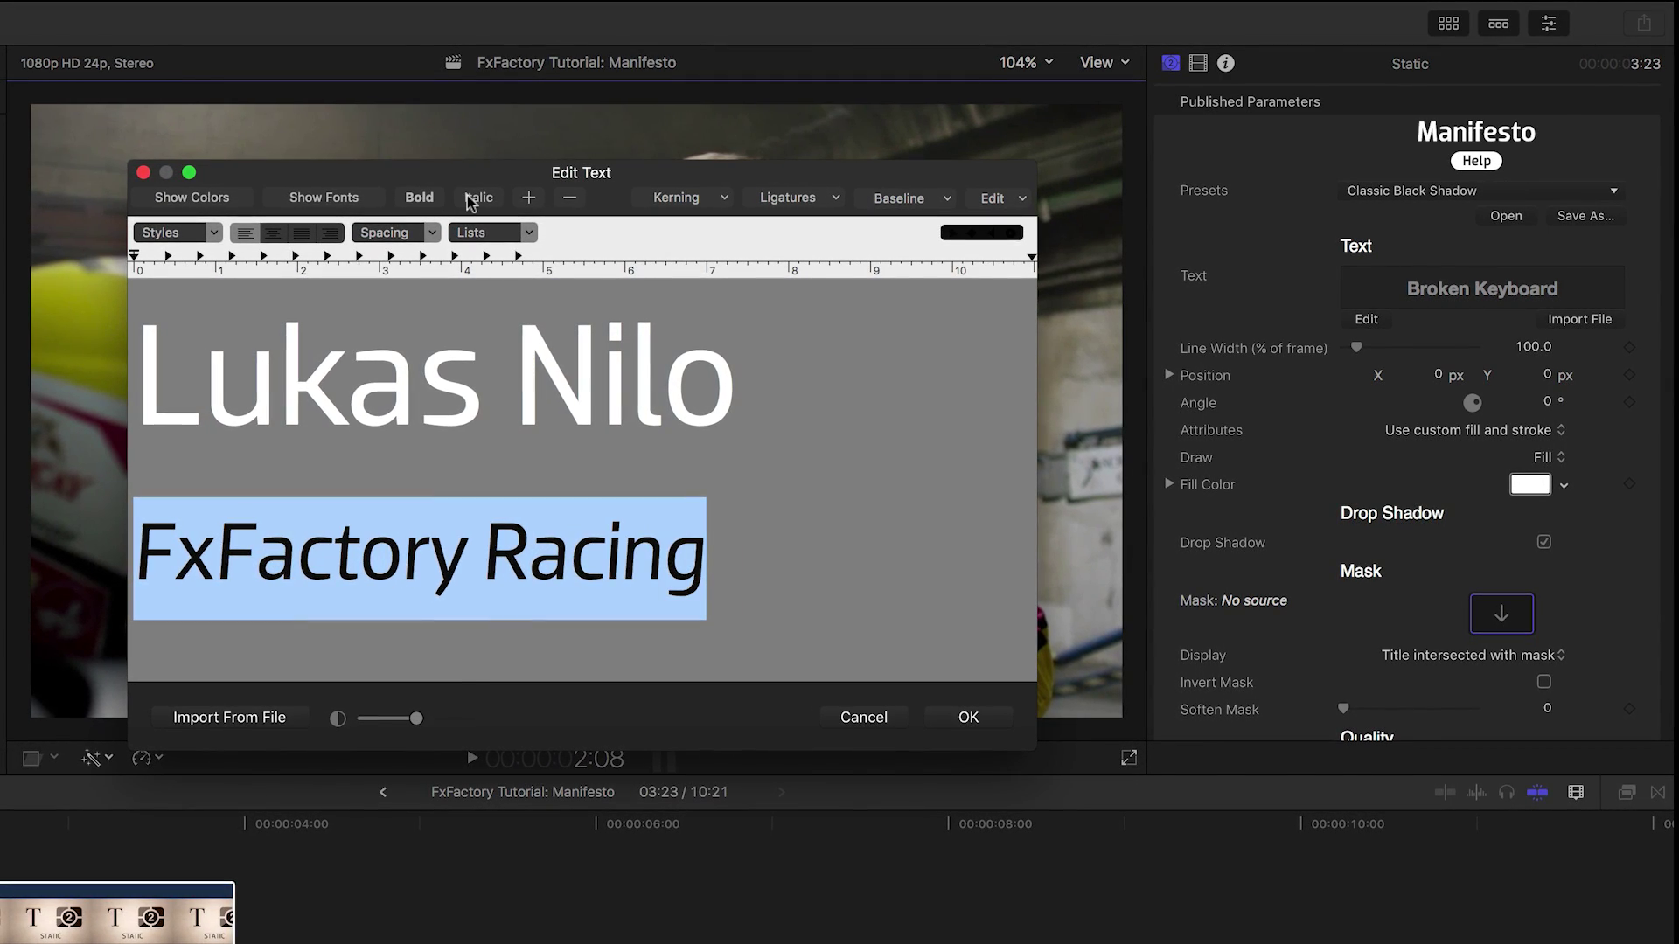
left_click(478, 197)
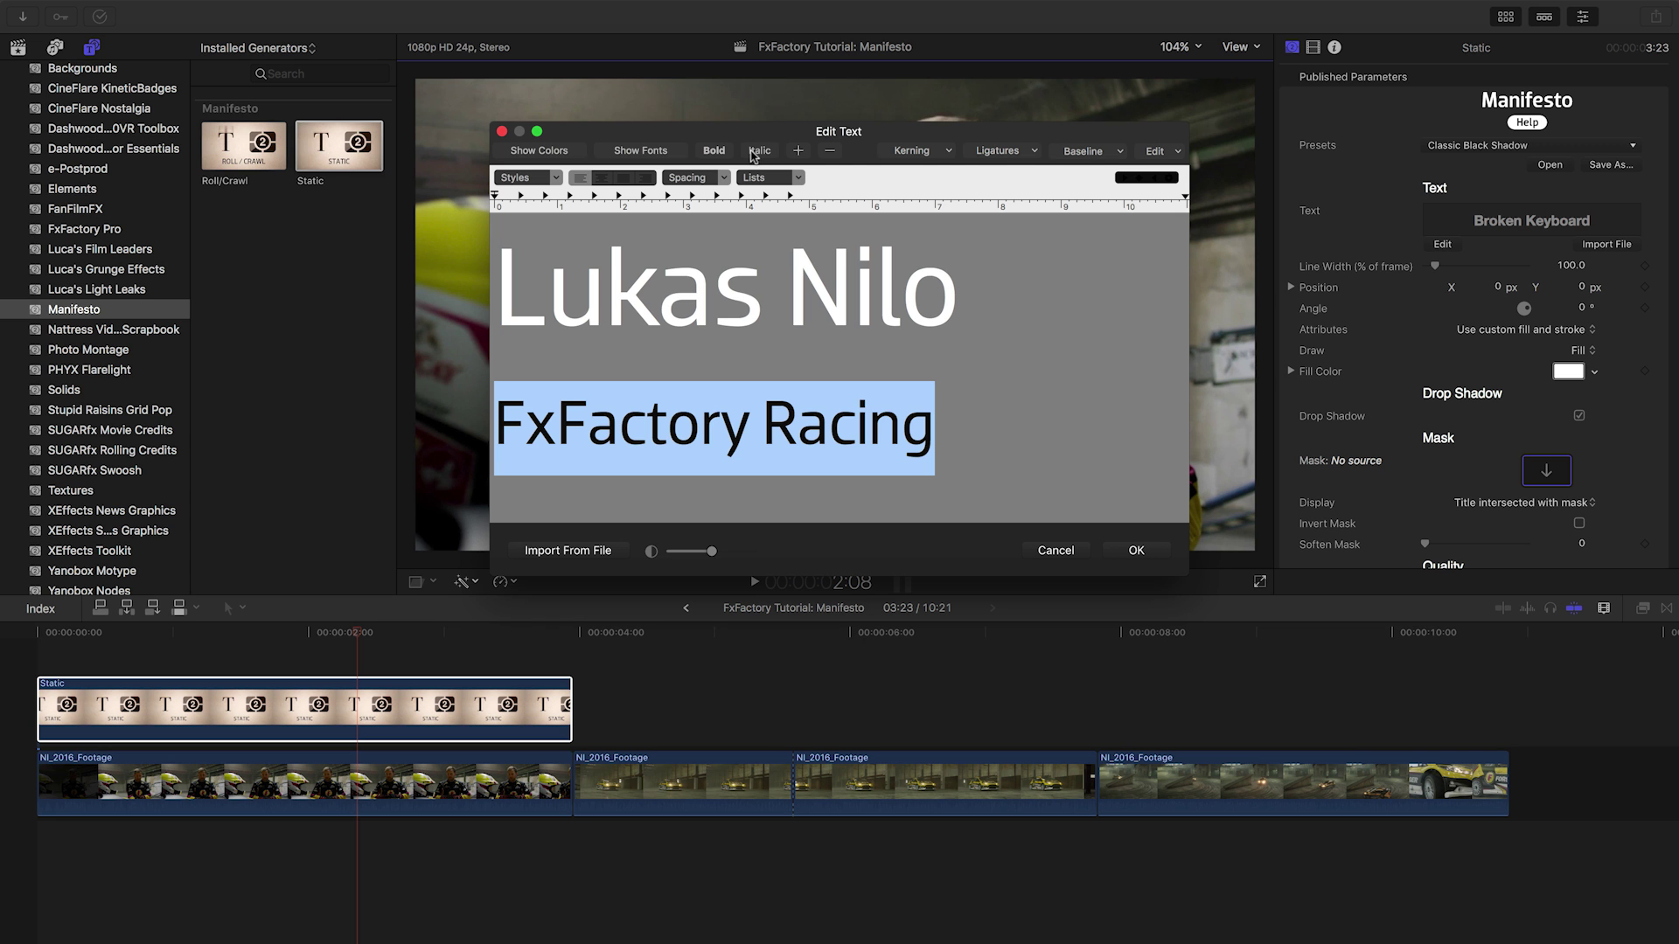
Step: Tighten the spacing between the two title lines via custom line spacing
key("super+a")
left_click(689, 177)
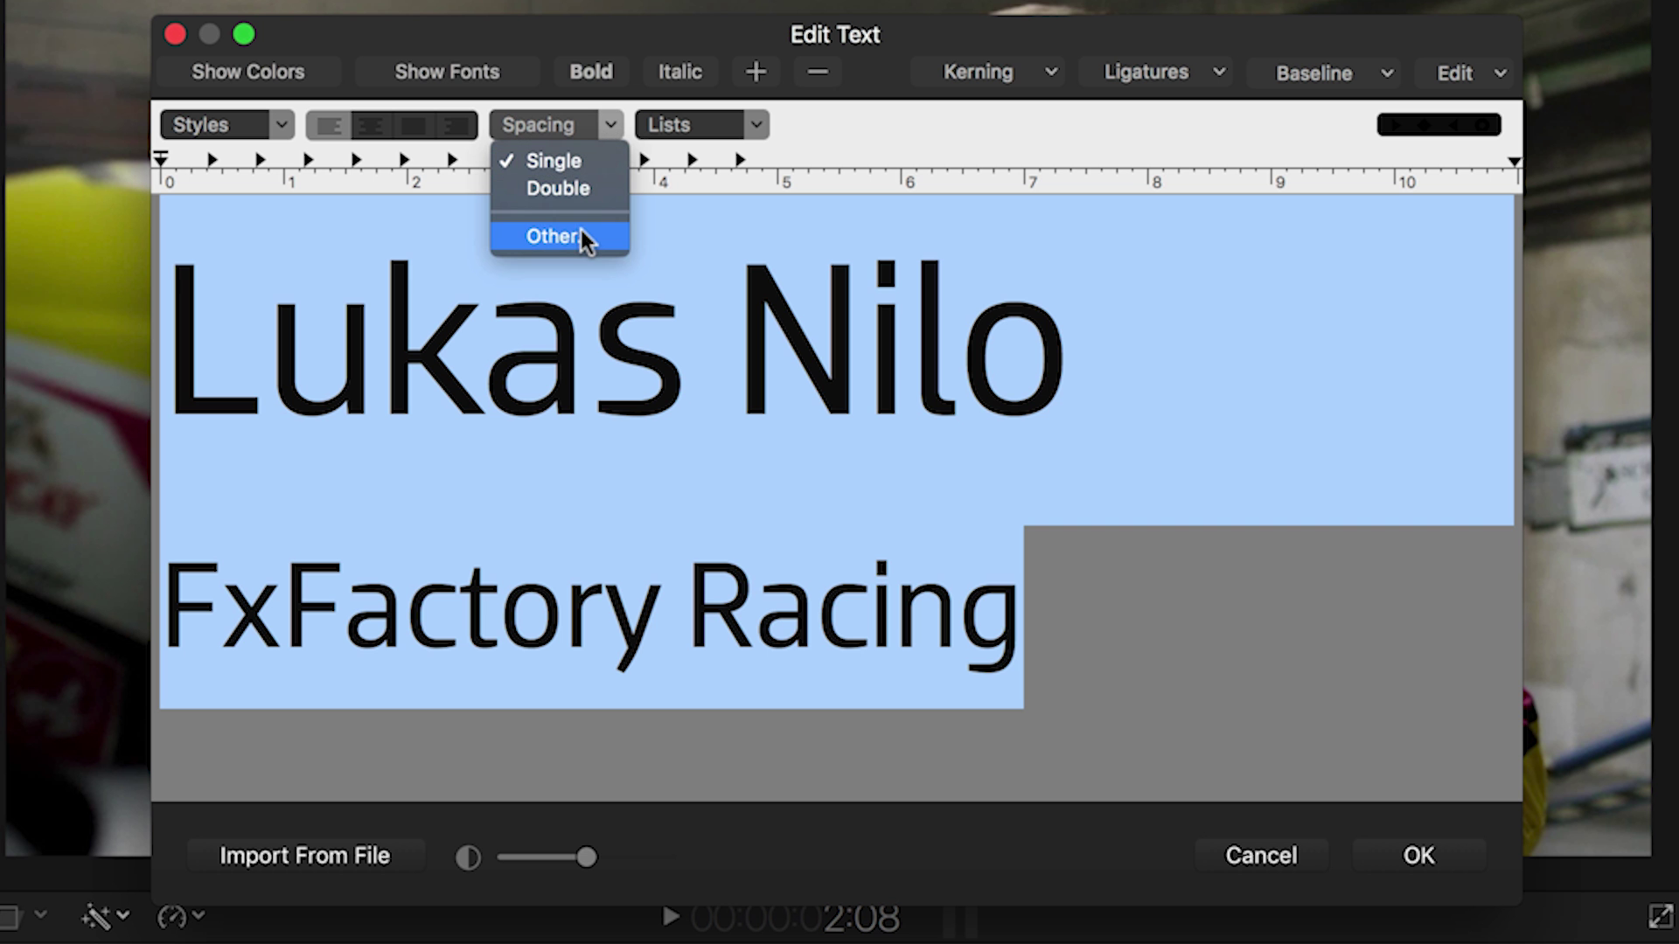
left_click(582, 237)
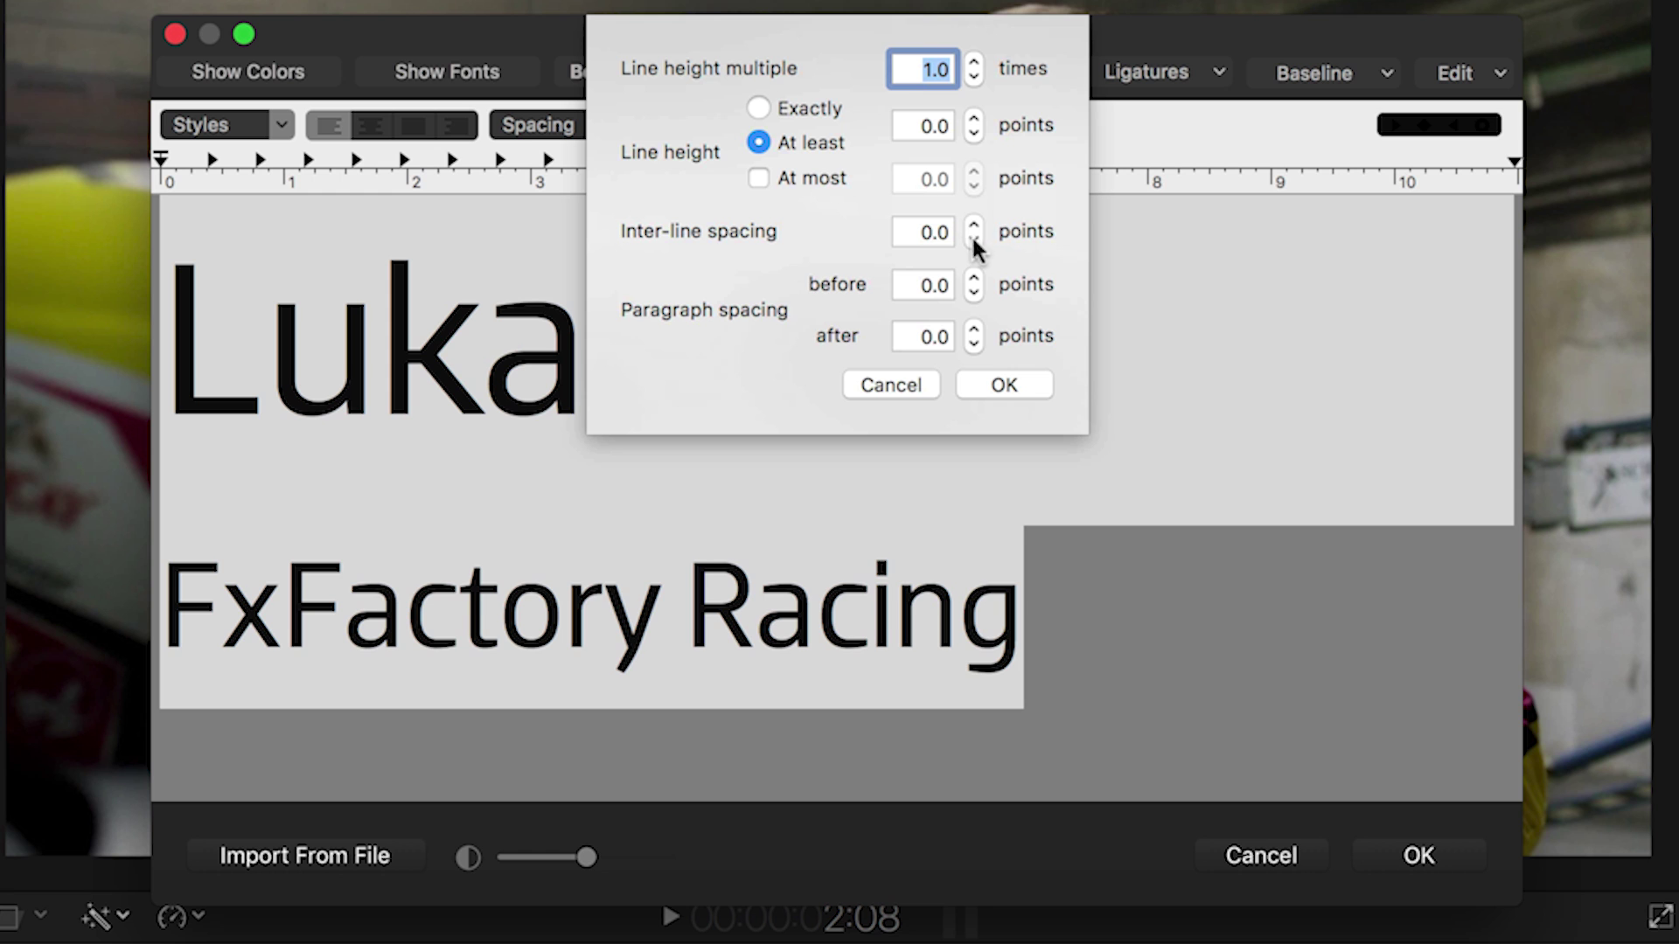
left_click_drag(973, 241, 973, 242)
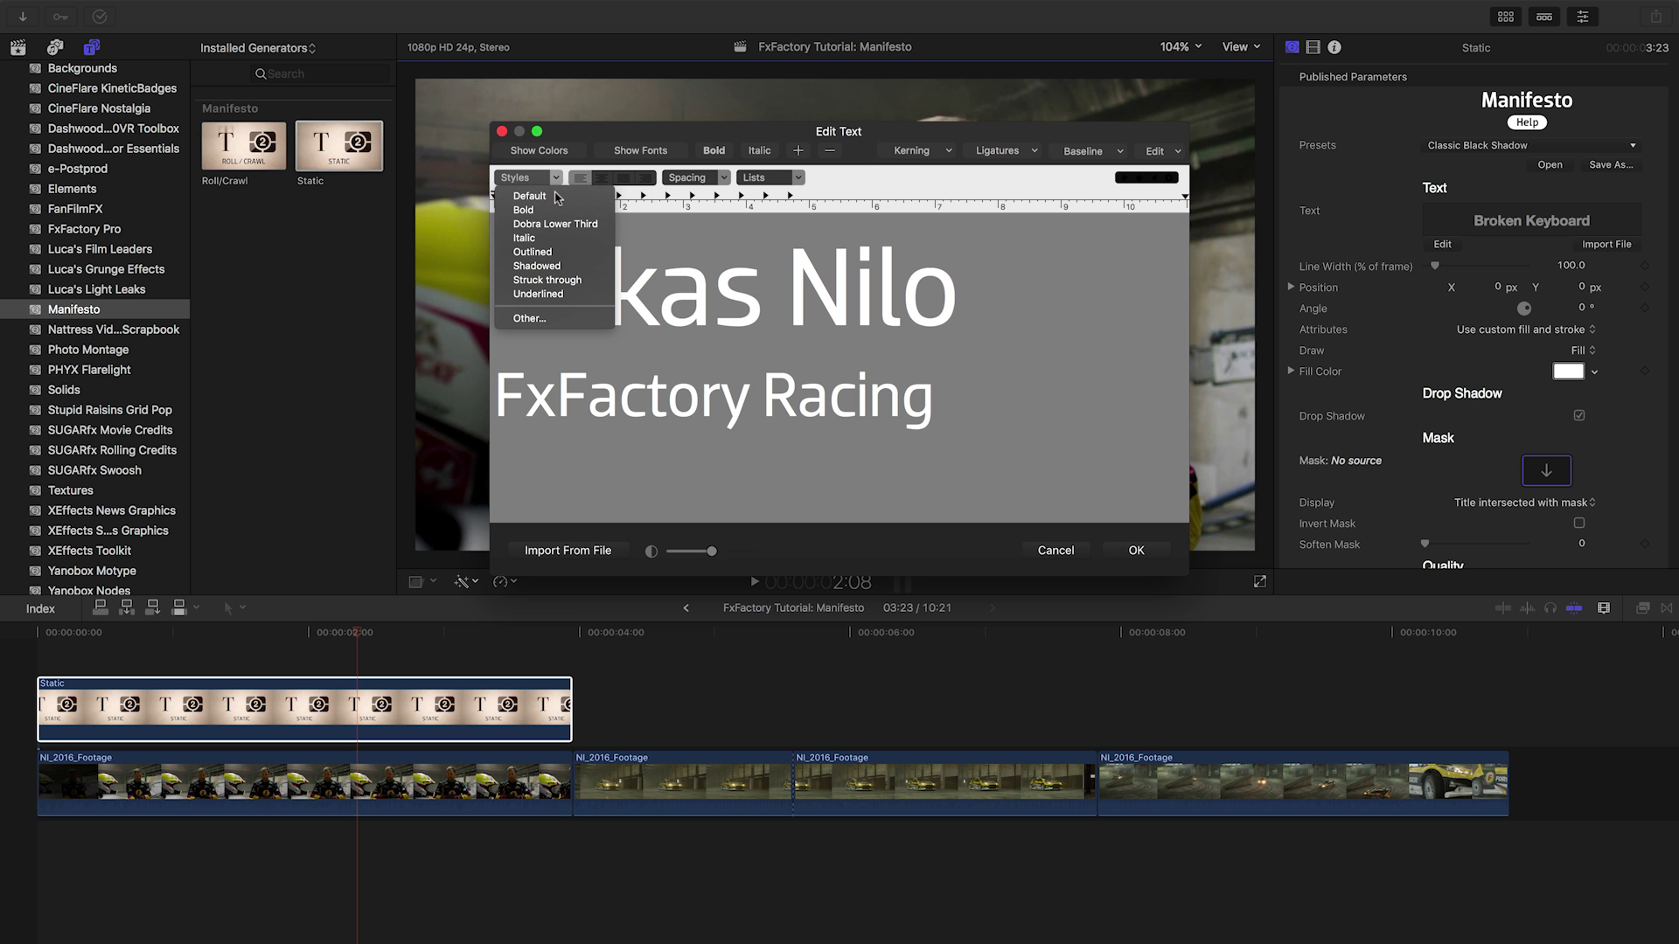
Step: Save the formatting as a favorite text style named Dobra Lower Third and verify it in the list
left_click(529, 319)
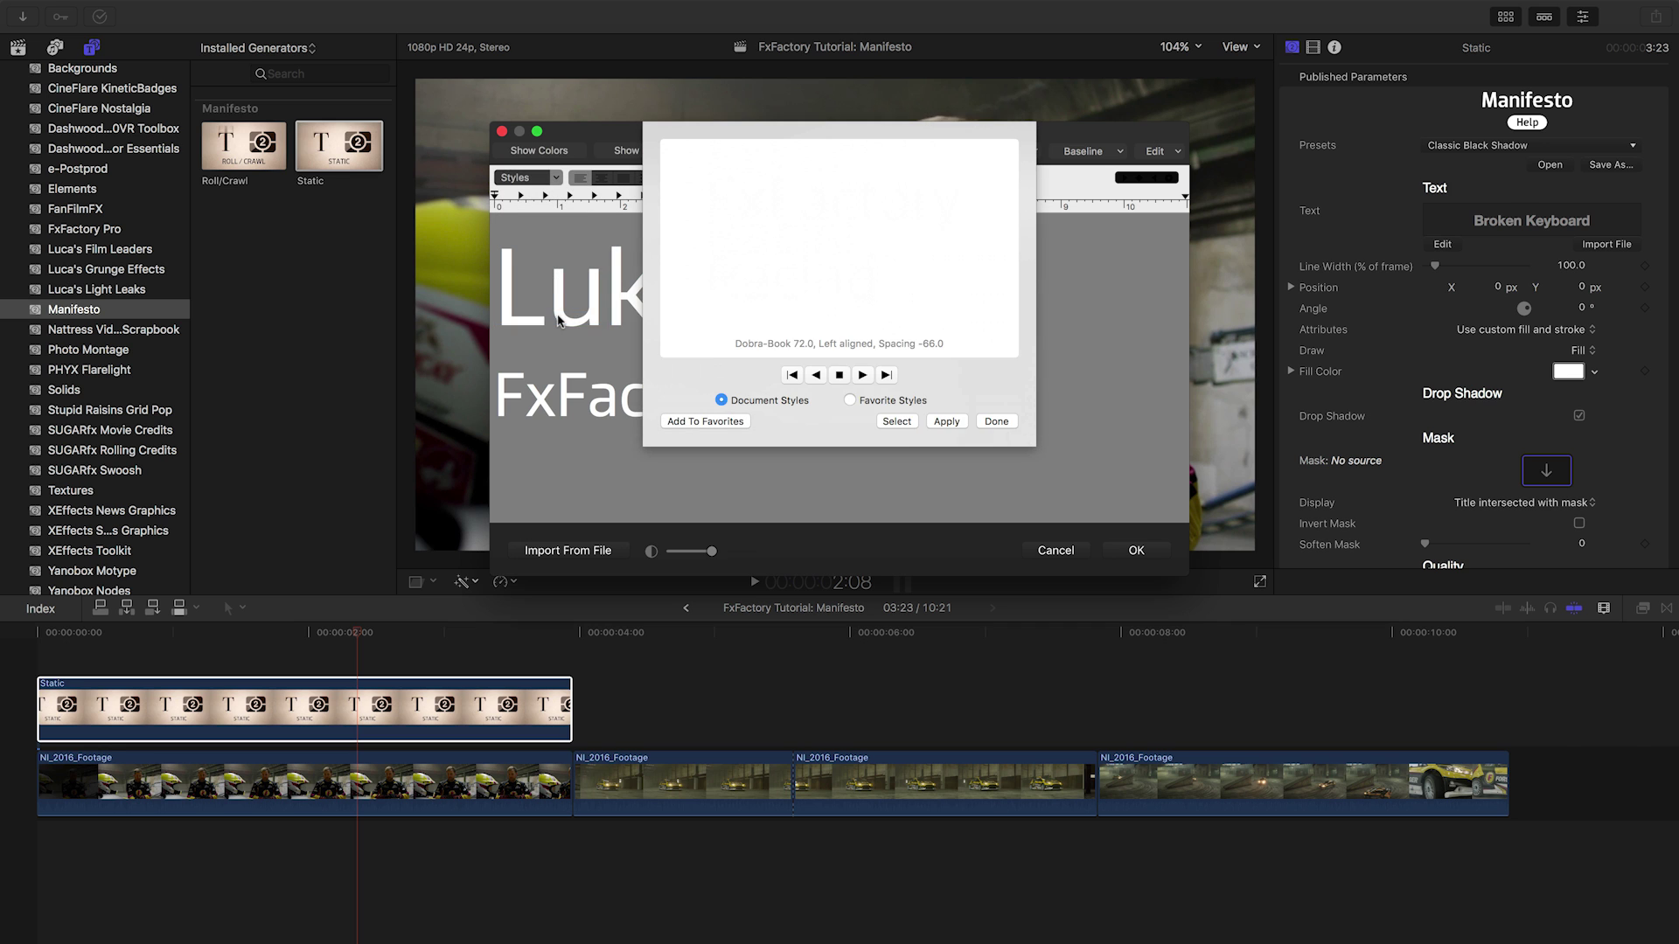
key("Return")
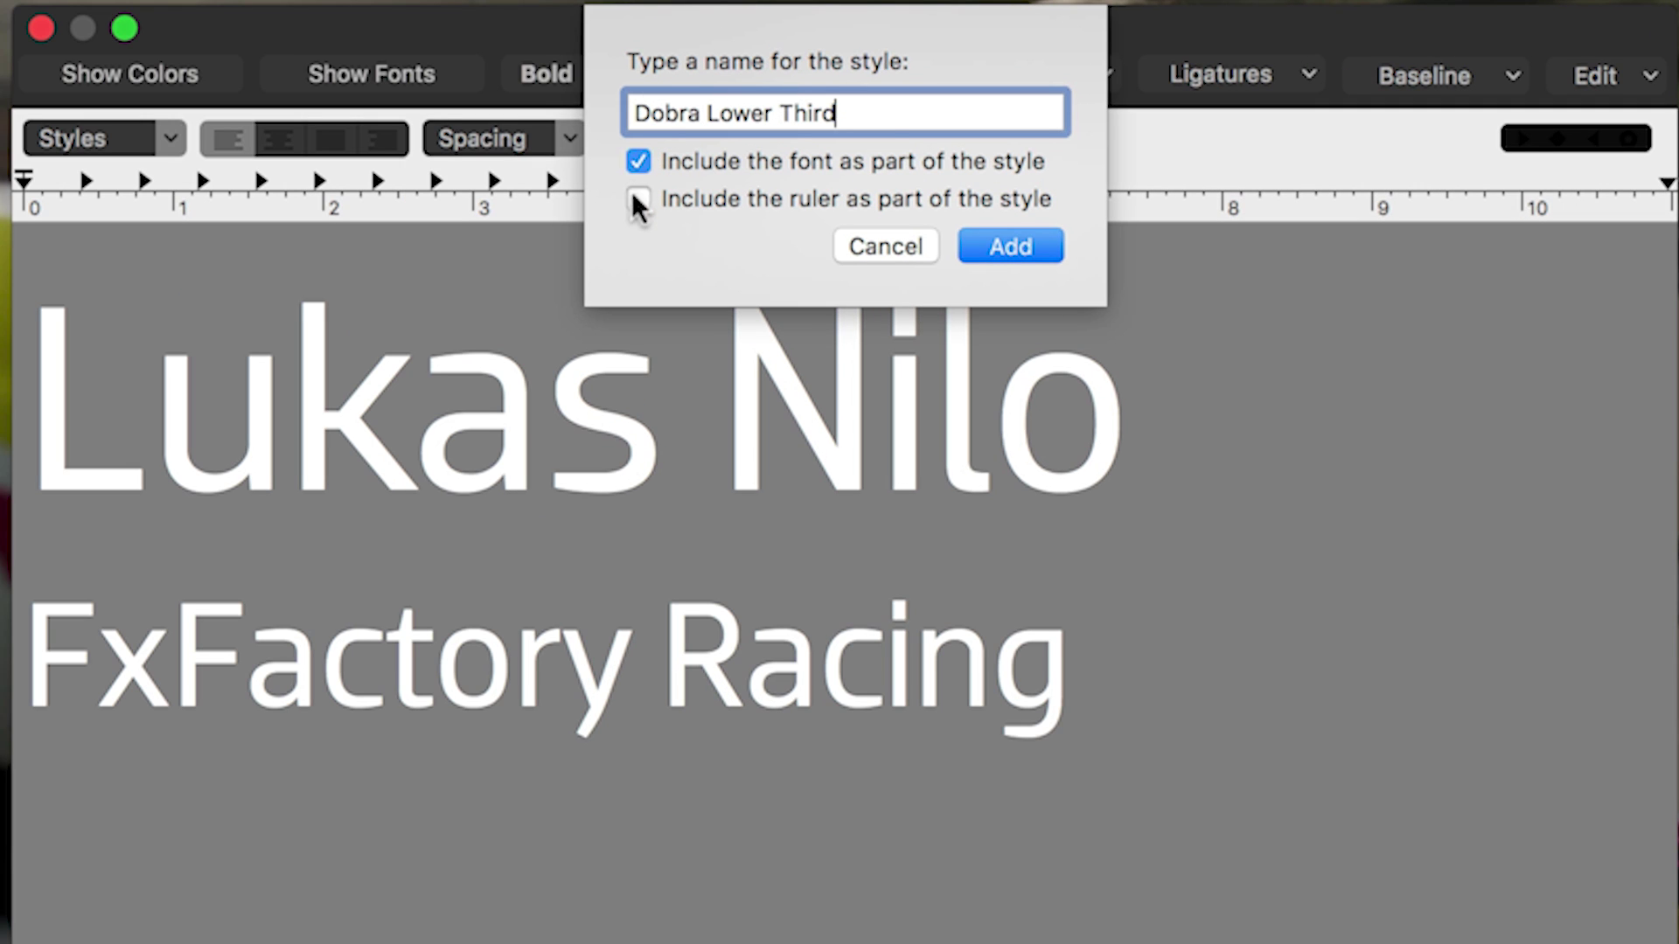
left_click(1011, 246)
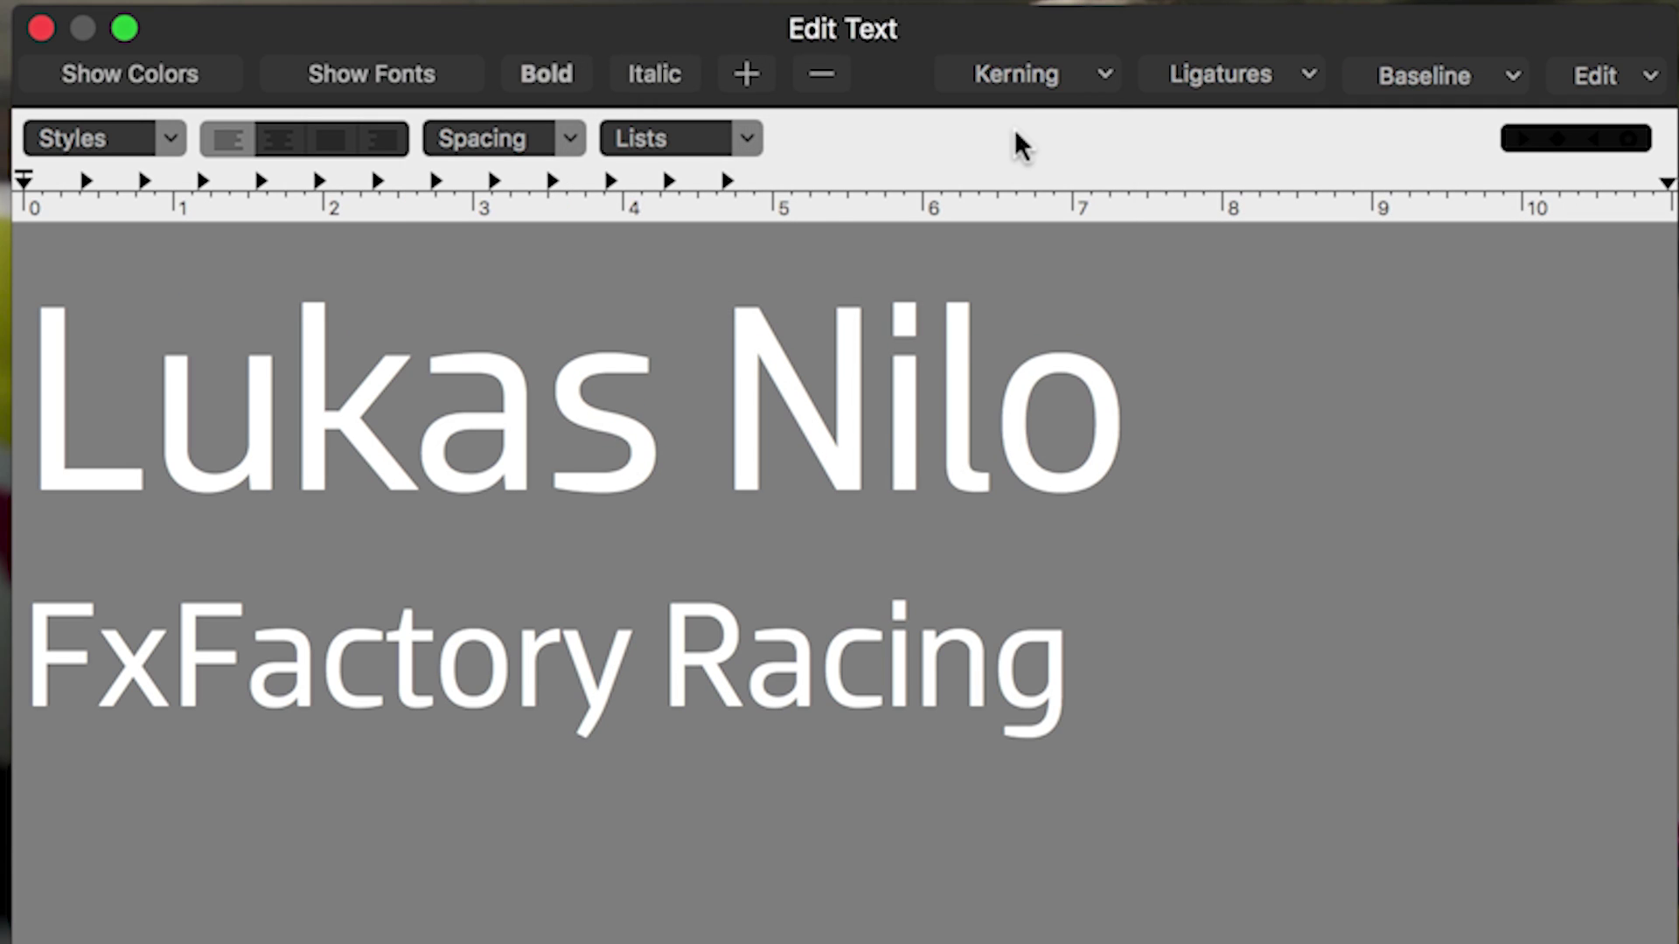
left_click(99, 138)
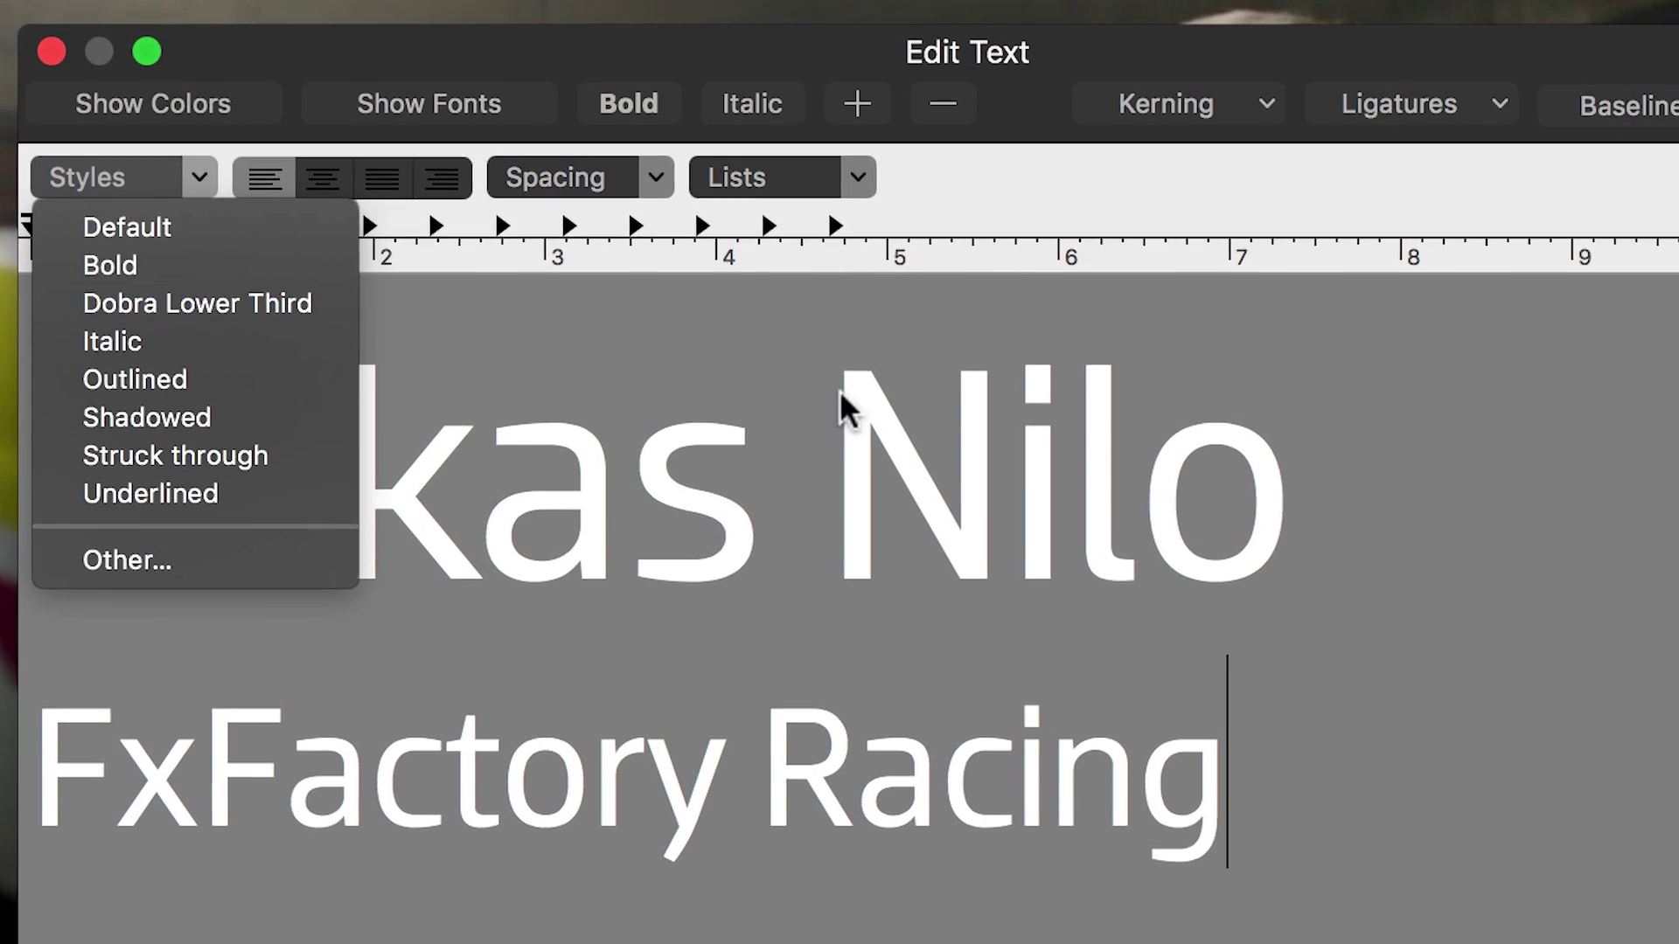
key("Escape")
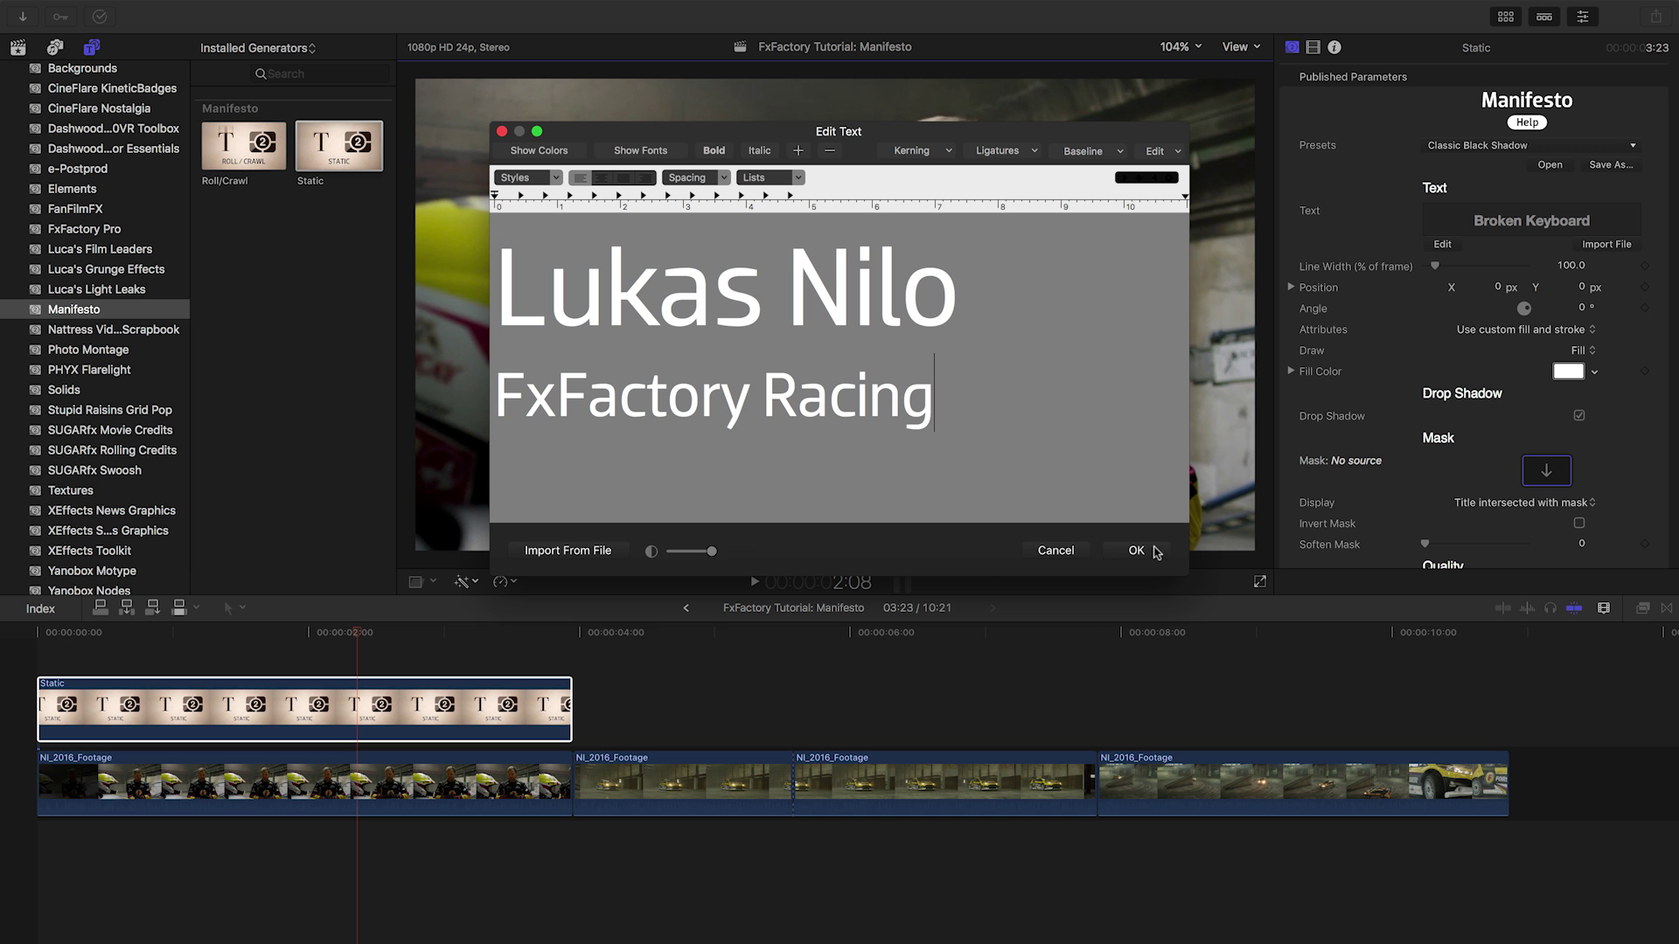
Step: Apply the text, move the lower third to the lower left and soften its drop shadow
left_click(1138, 550)
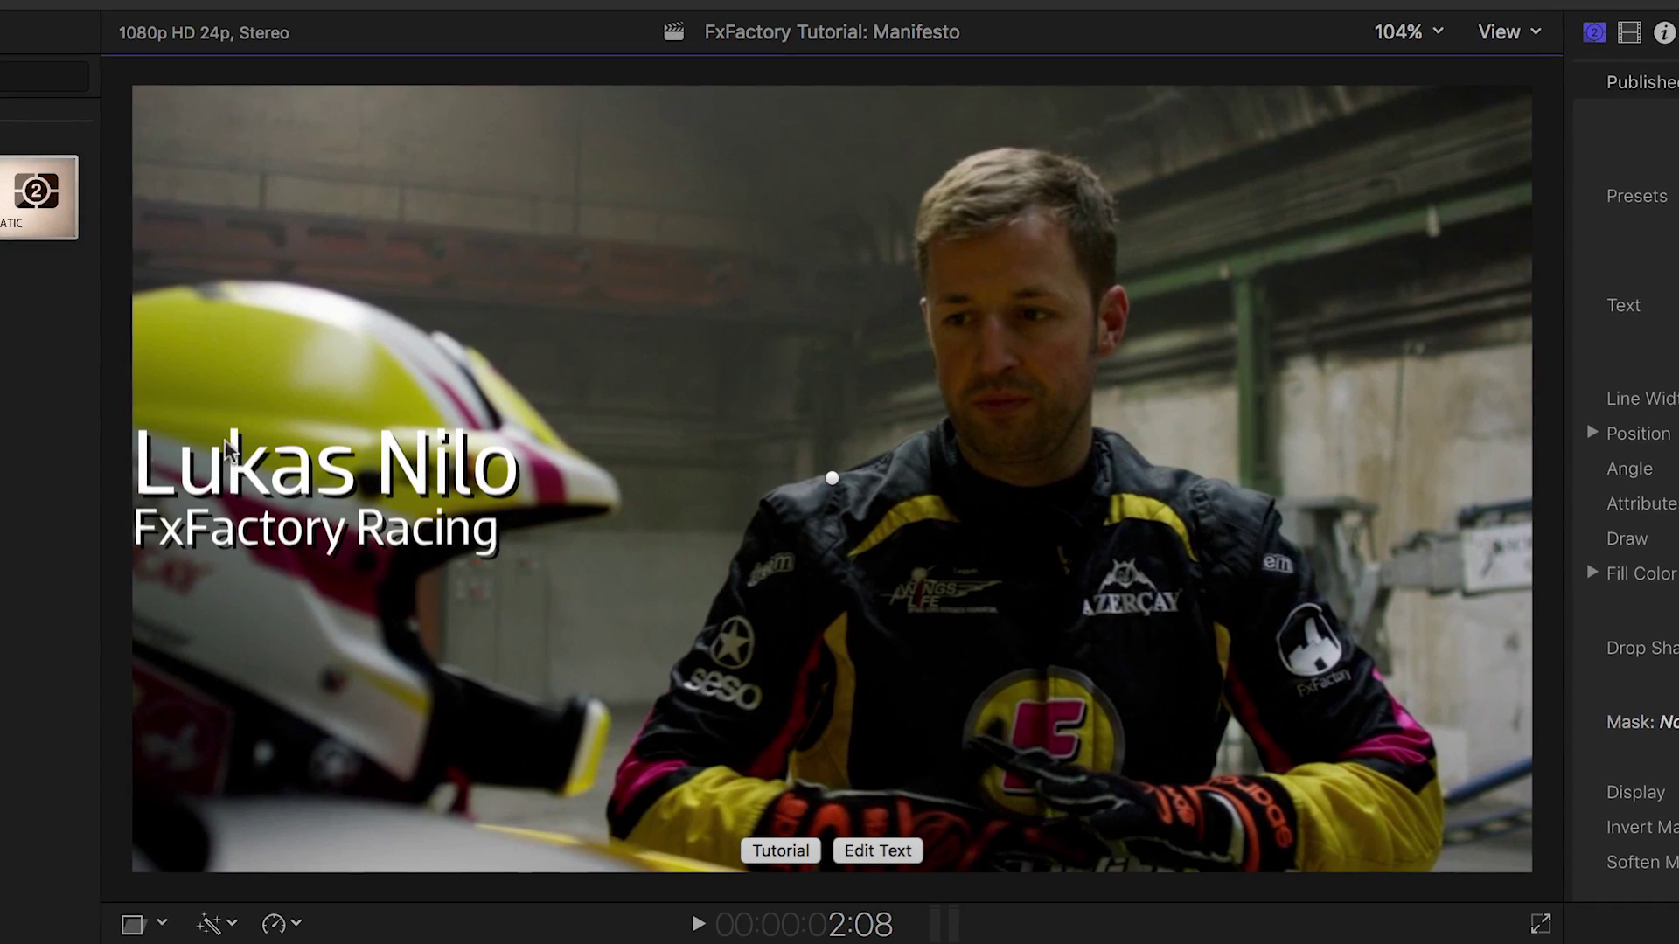
mouse_move(831, 479)
left_mouse_down()
mouse_move(939, 599)
mouse_move(870, 590)
left_mouse_up()
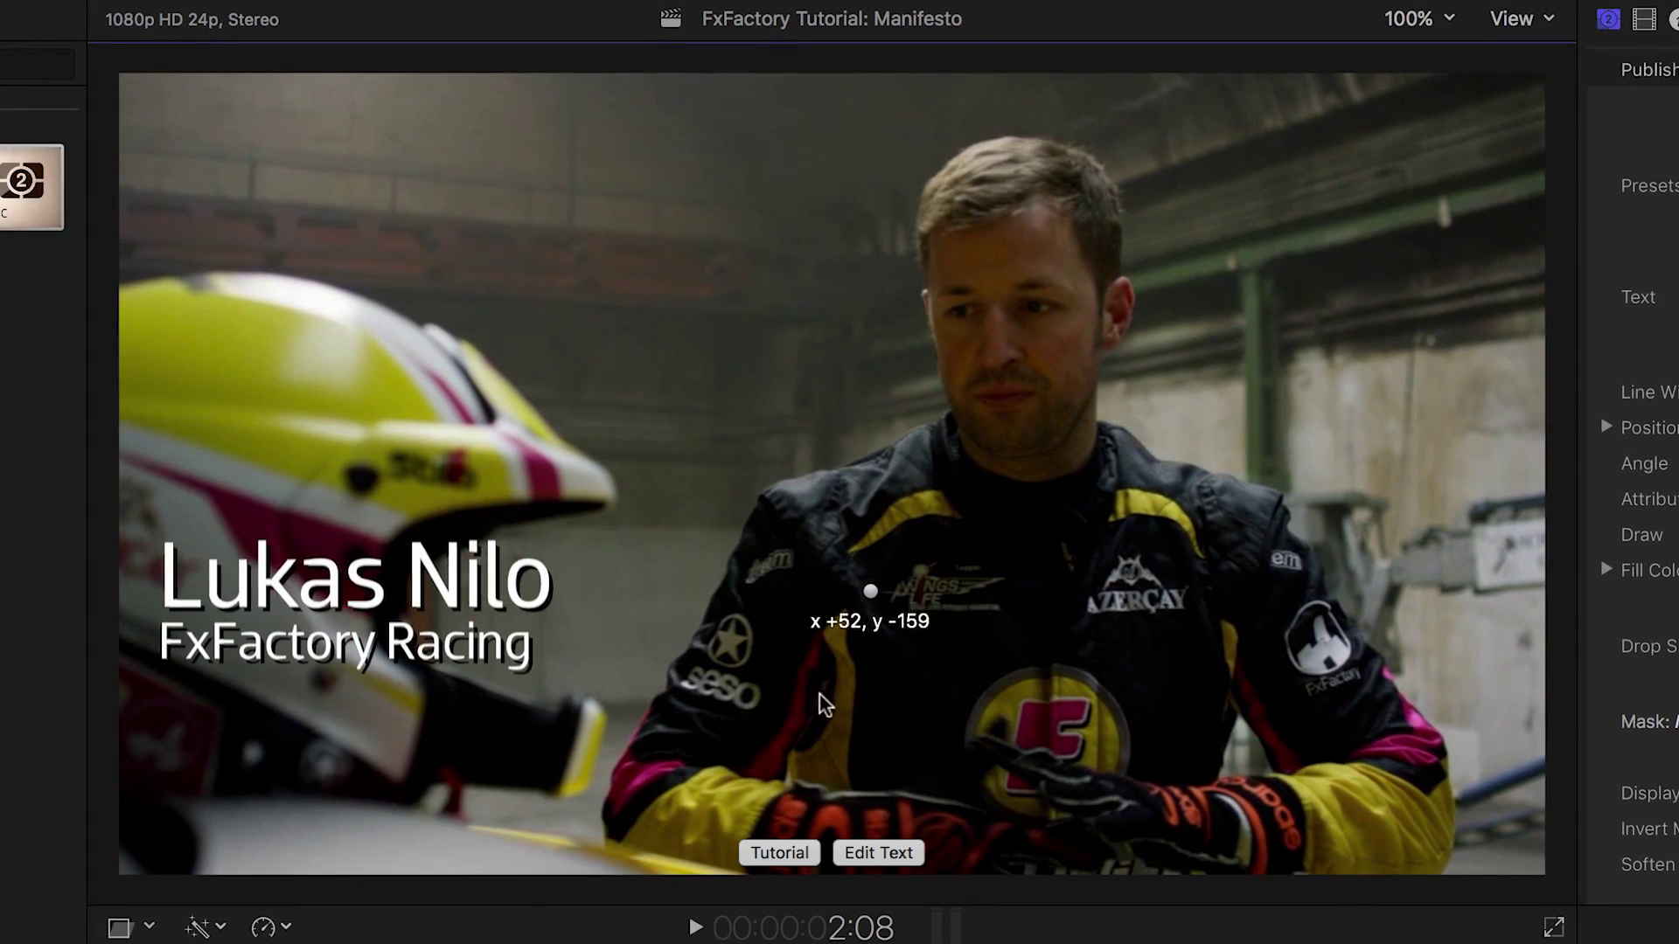
left_click_drag(828, 709, 934, 659)
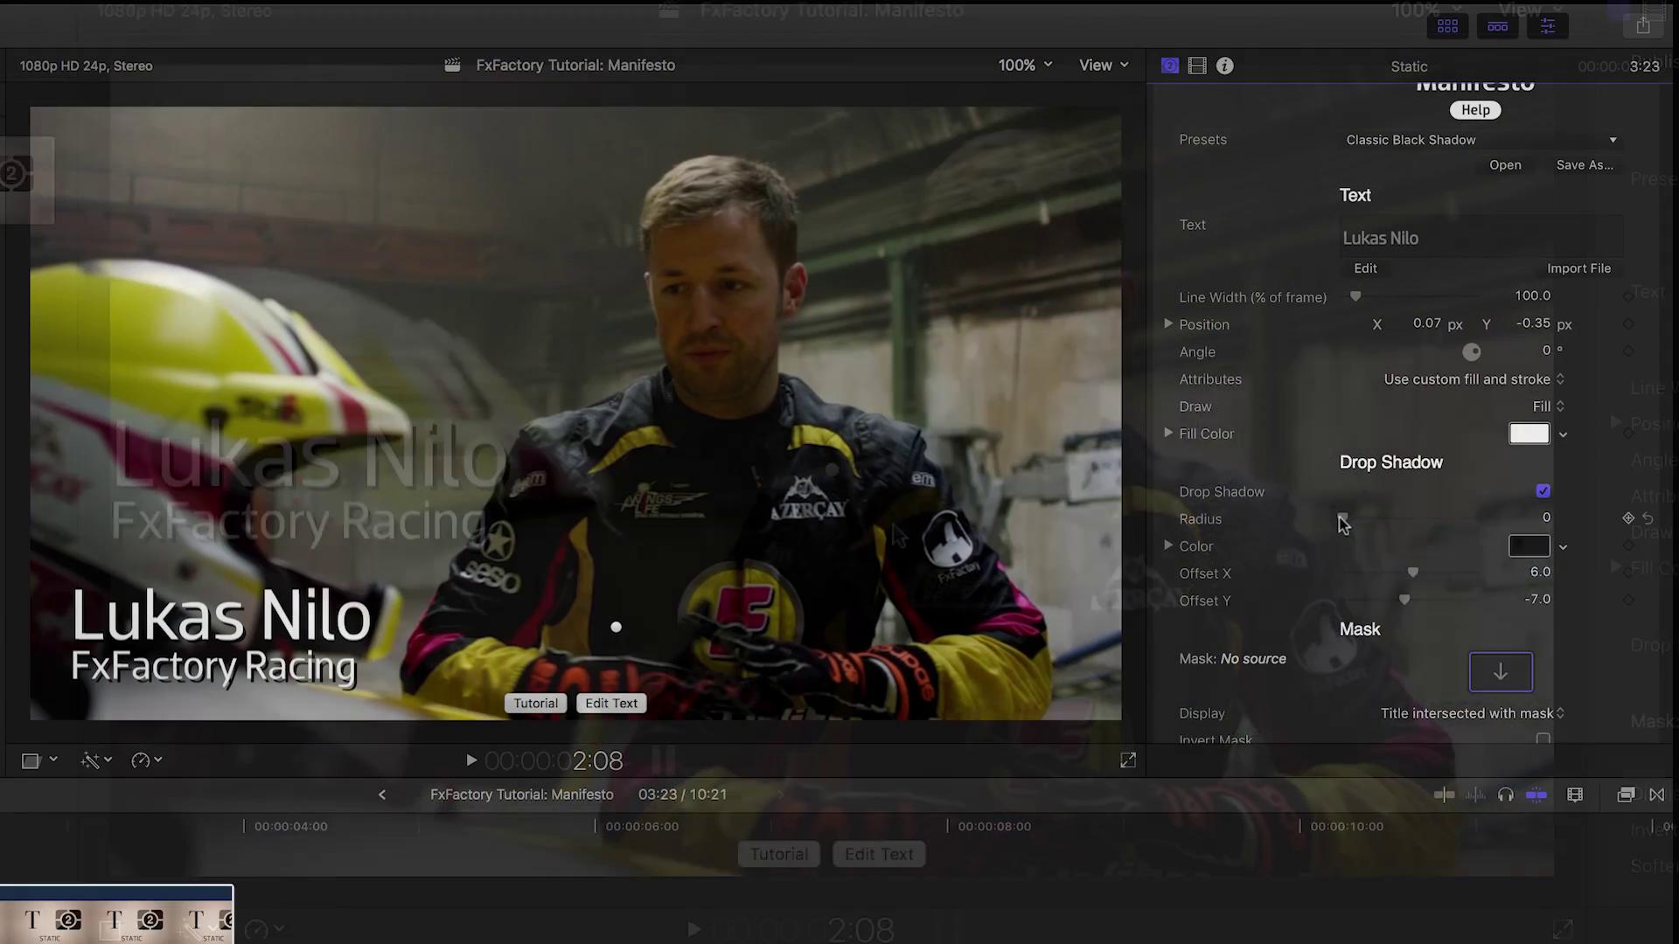
left_click_drag(1344, 520, 1376, 520)
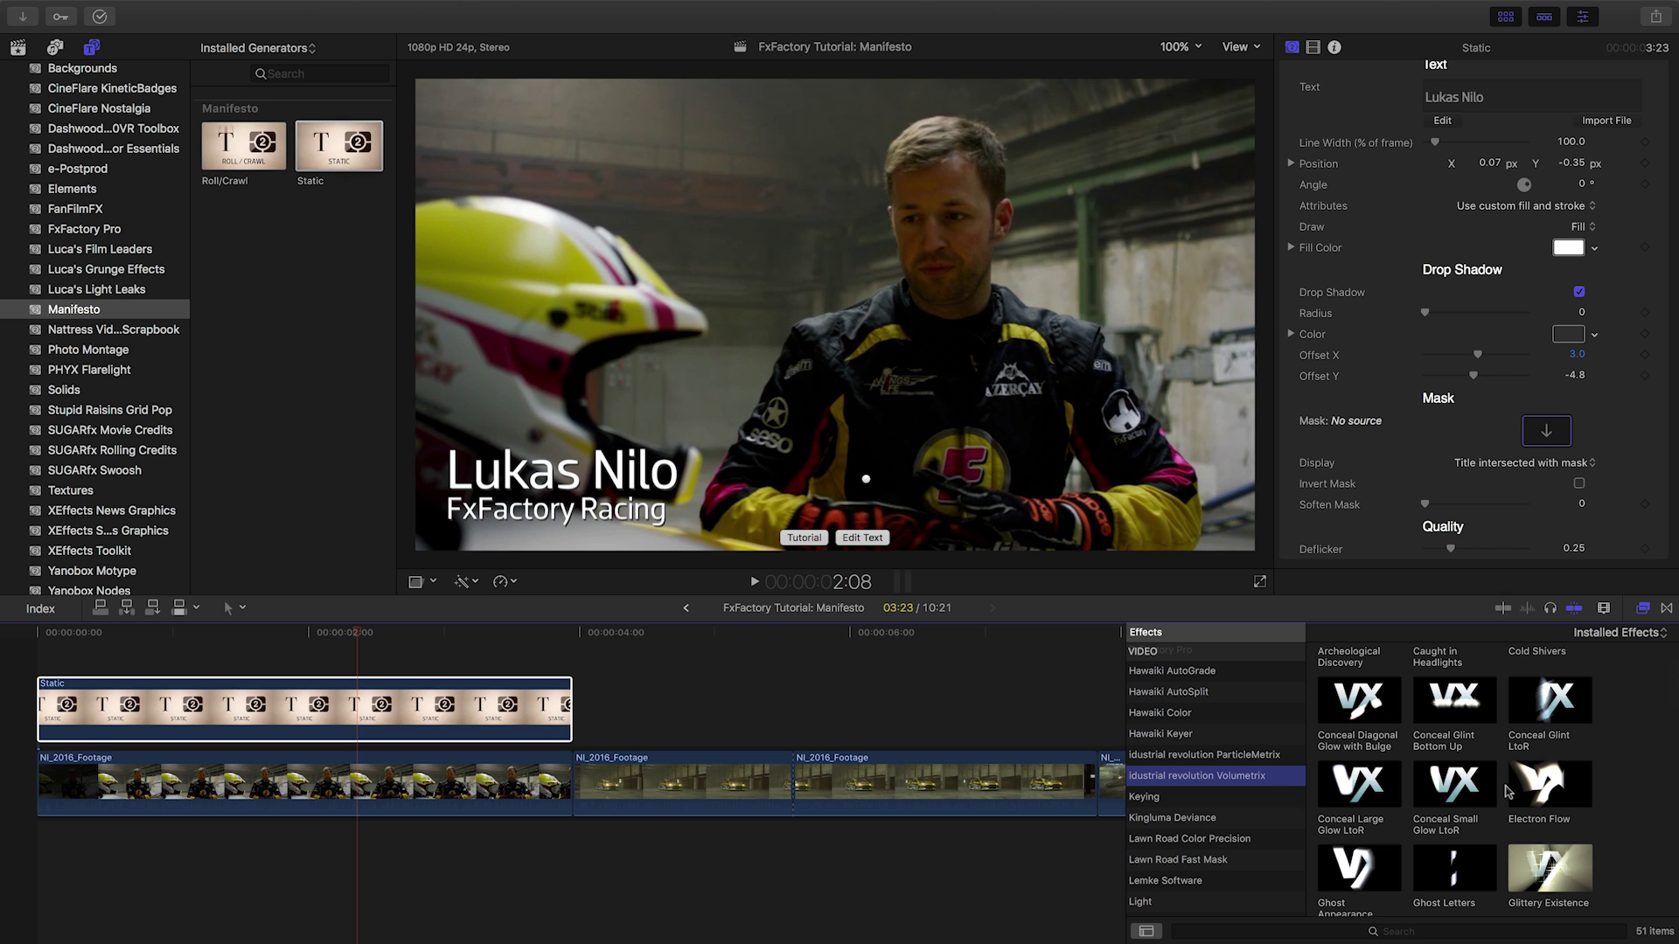
Step: Give the title the Conceal Large Glow LtoR effect and preview the reveal
left_click_drag(1360, 784, 325, 708)
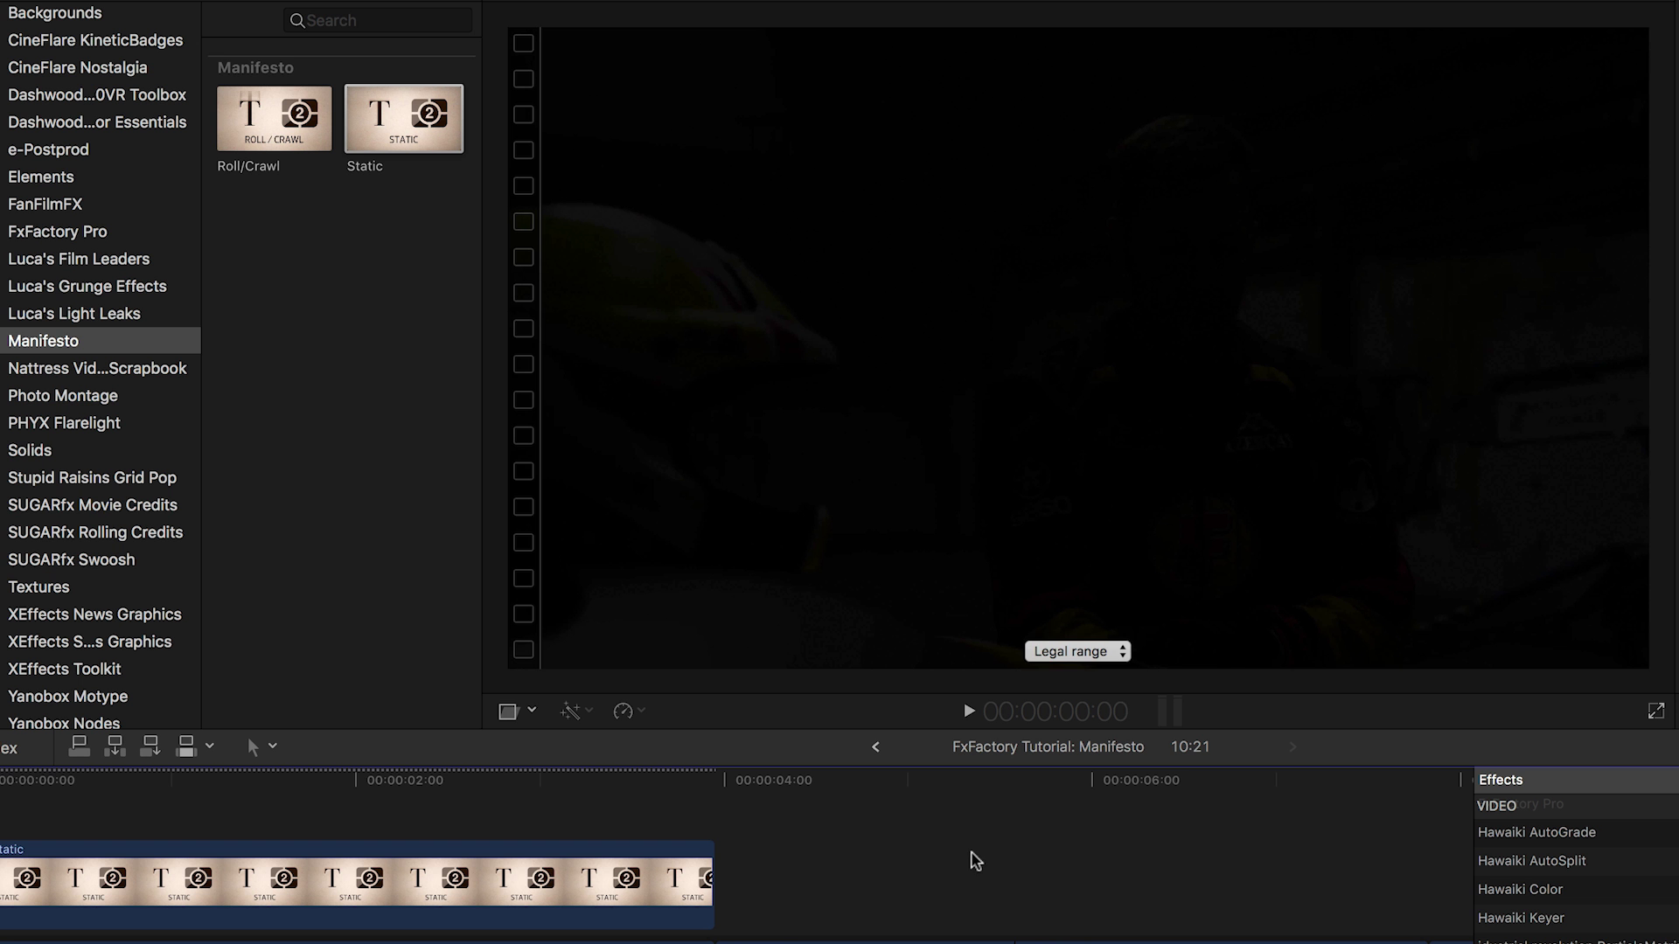
key("space")
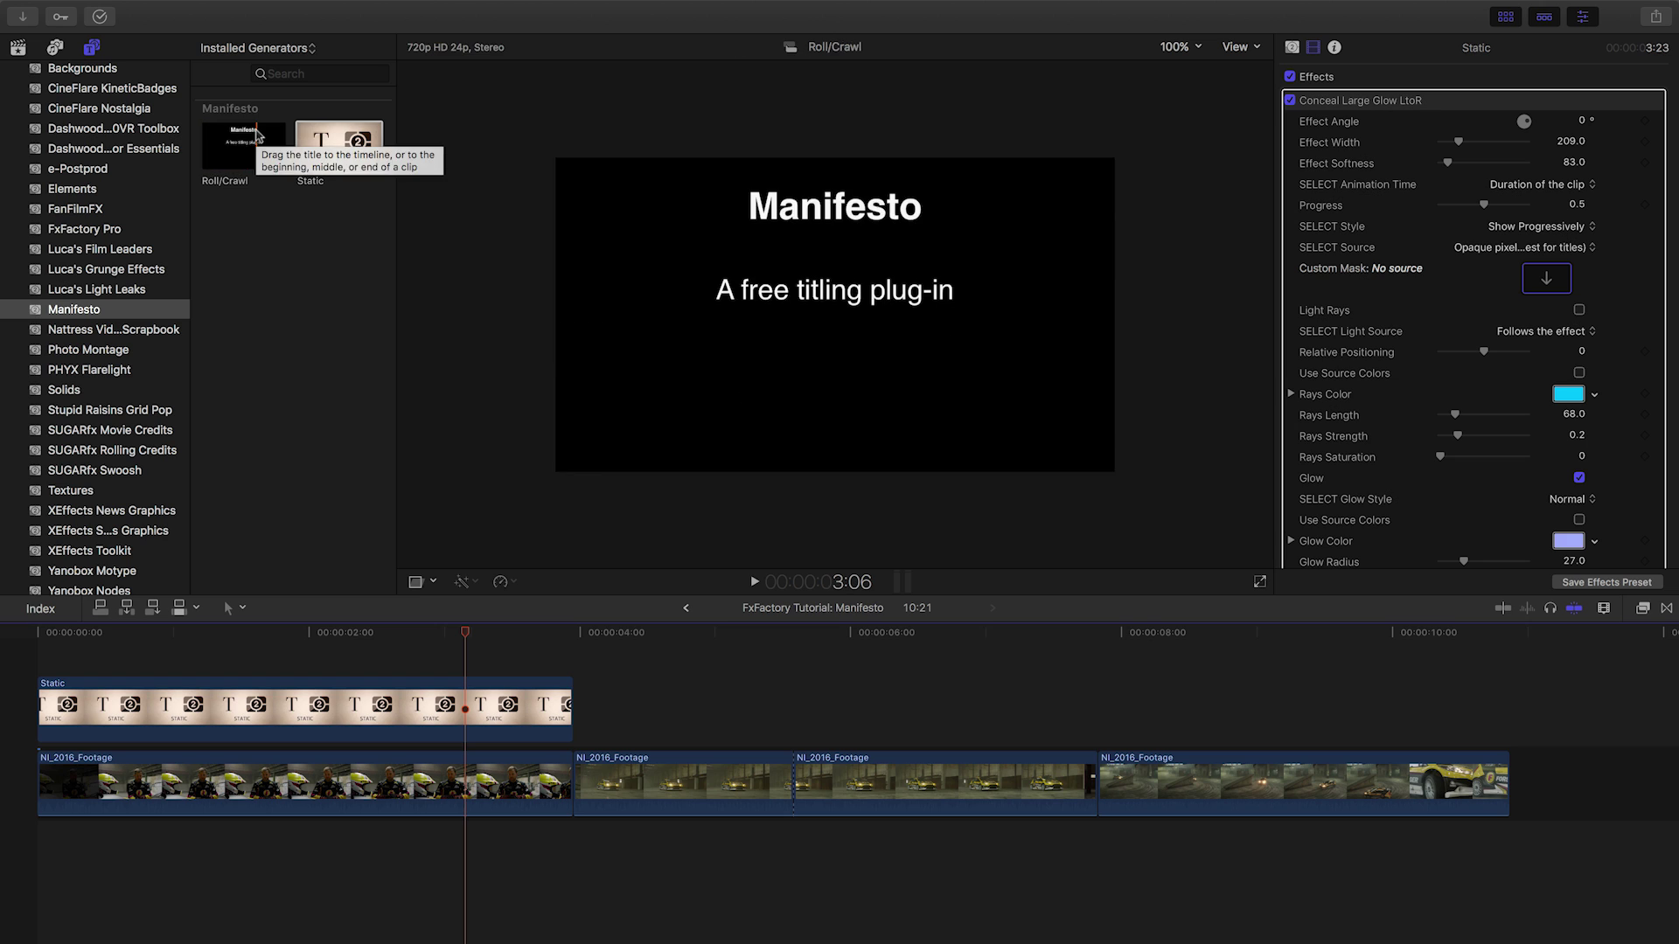
left_click_drag(259, 142, 328, 298)
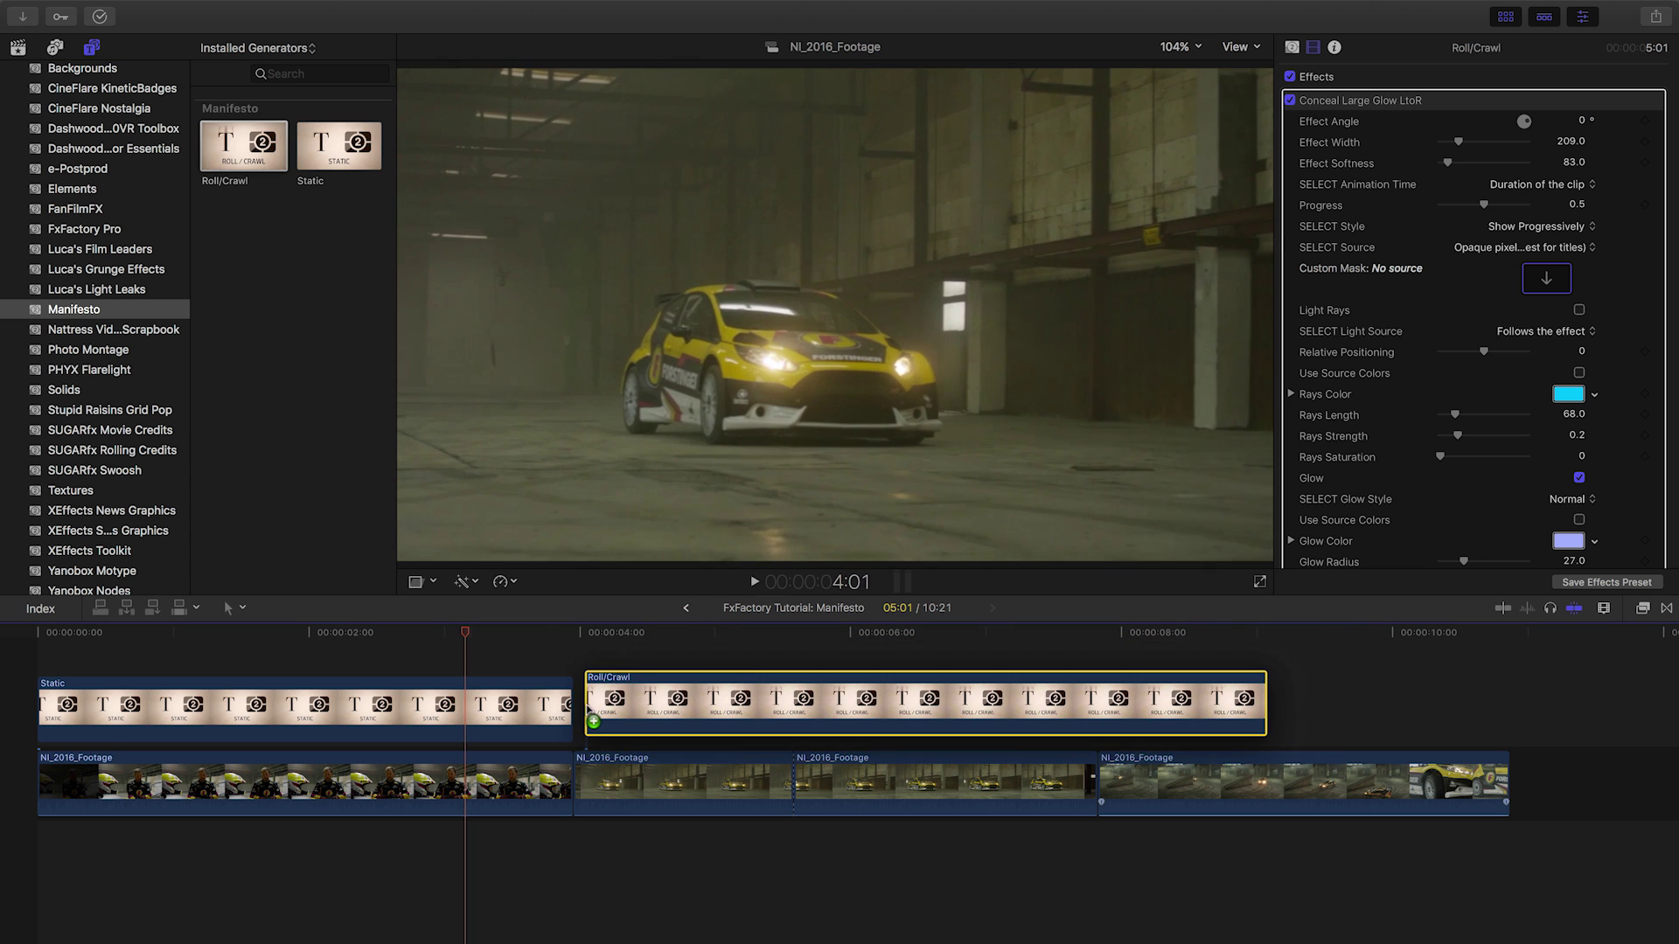
Step: Place the Roll/Crawl generator after the Static clip and import the Credits document into it
left_click_drag(712, 593, 585, 715)
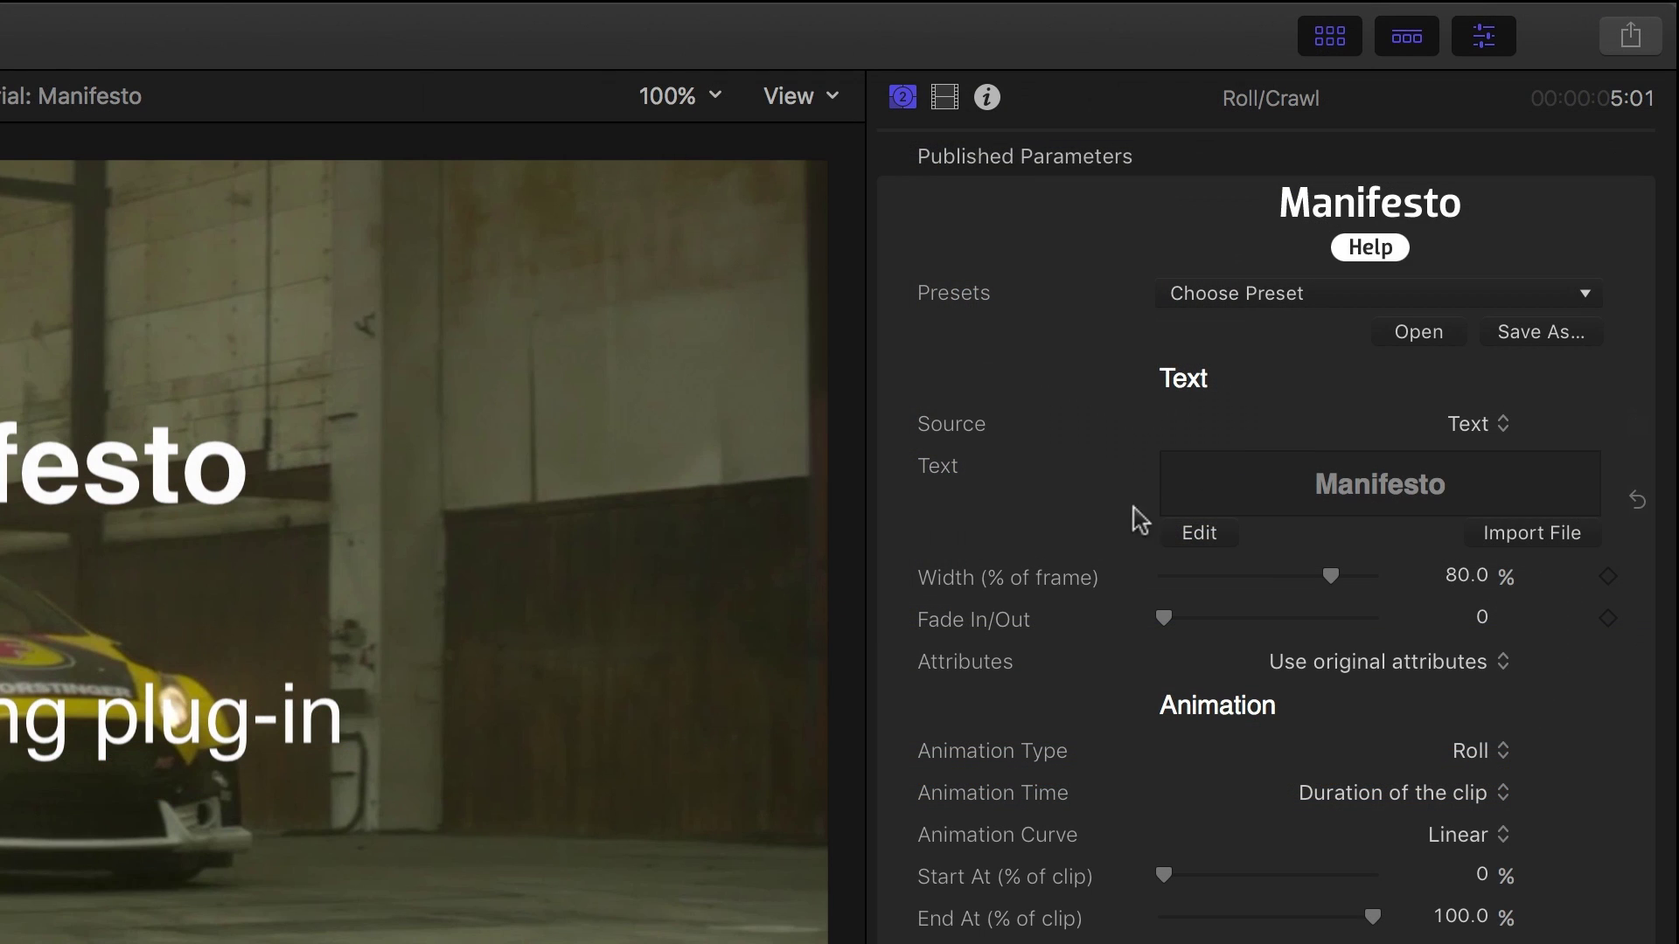
left_click(1520, 539)
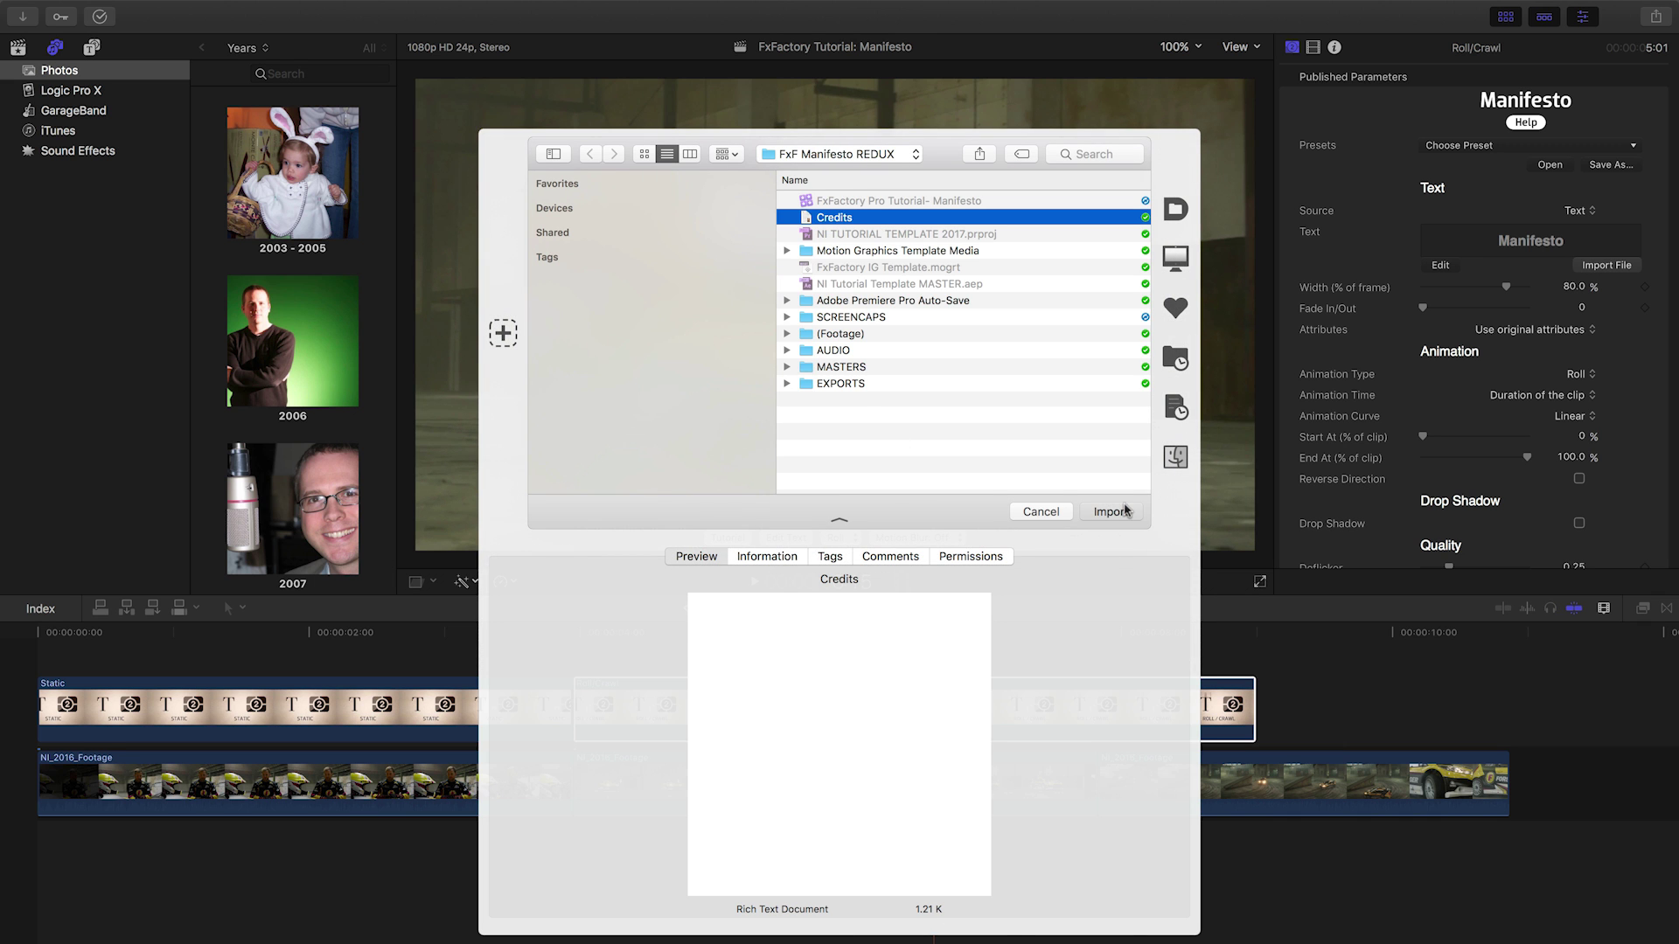
left_click(1112, 511)
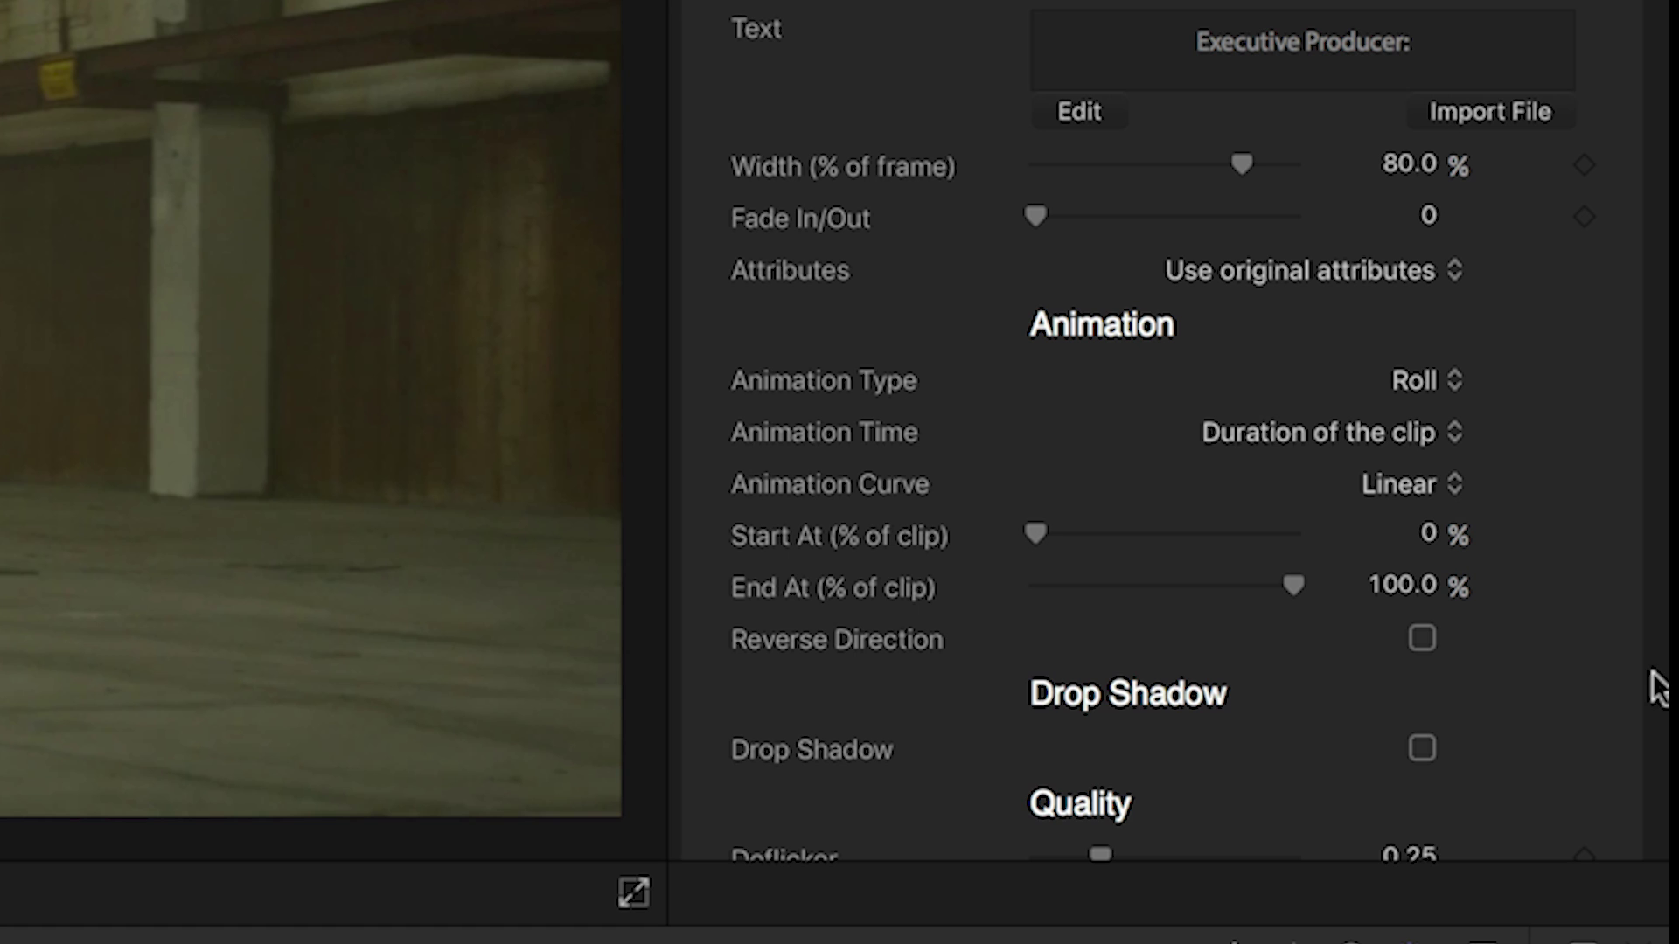
left_click(1424, 380)
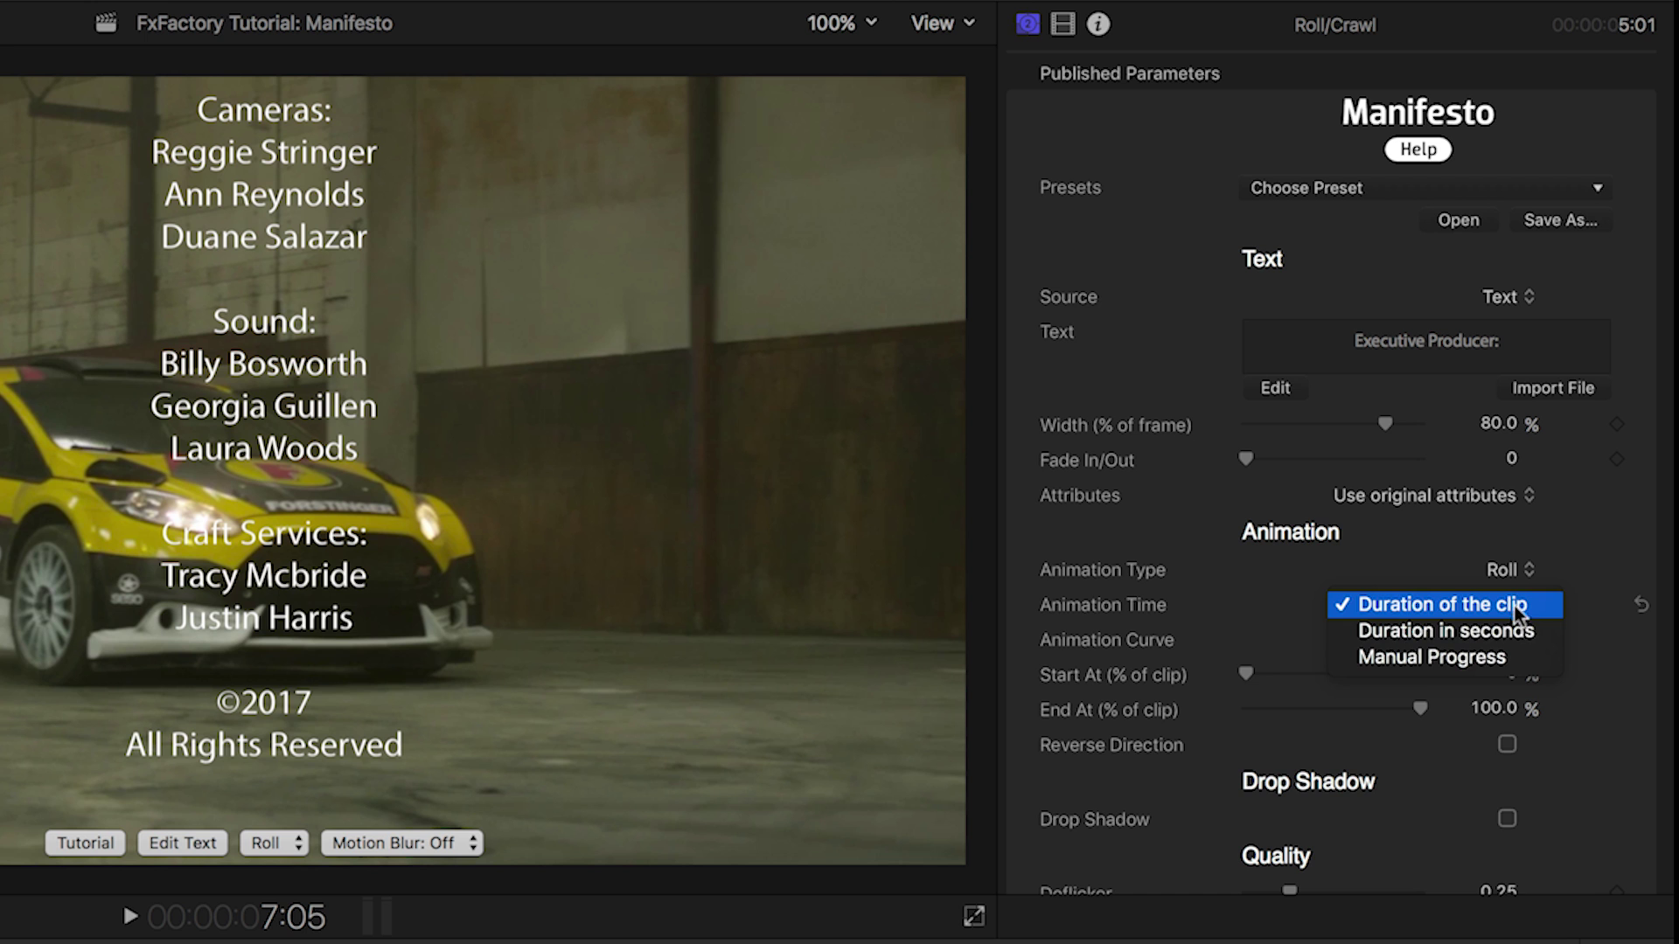
Step: Set manual progress, extend the credits clip to the footage end and add a drop shadow
left_click(1528, 656)
mouse_move(1340, 643)
left_mouse_down()
mouse_move(1258, 645)
mouse_move(1356, 640)
left_mouse_up()
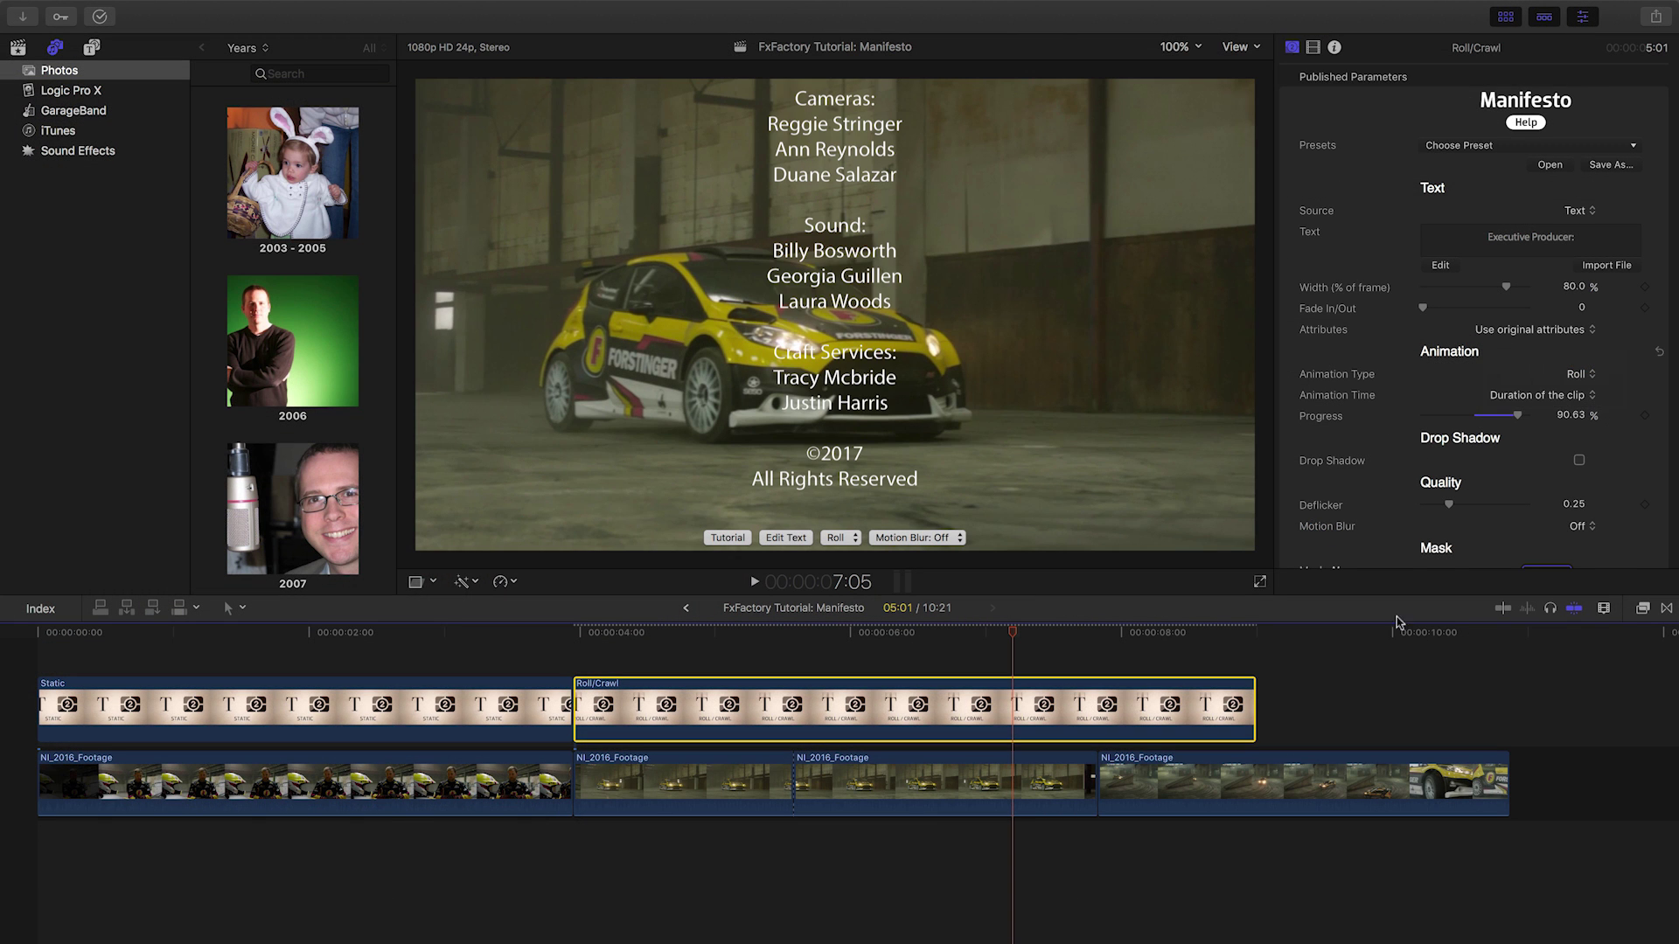
left_click_drag(1259, 704, 1506, 705)
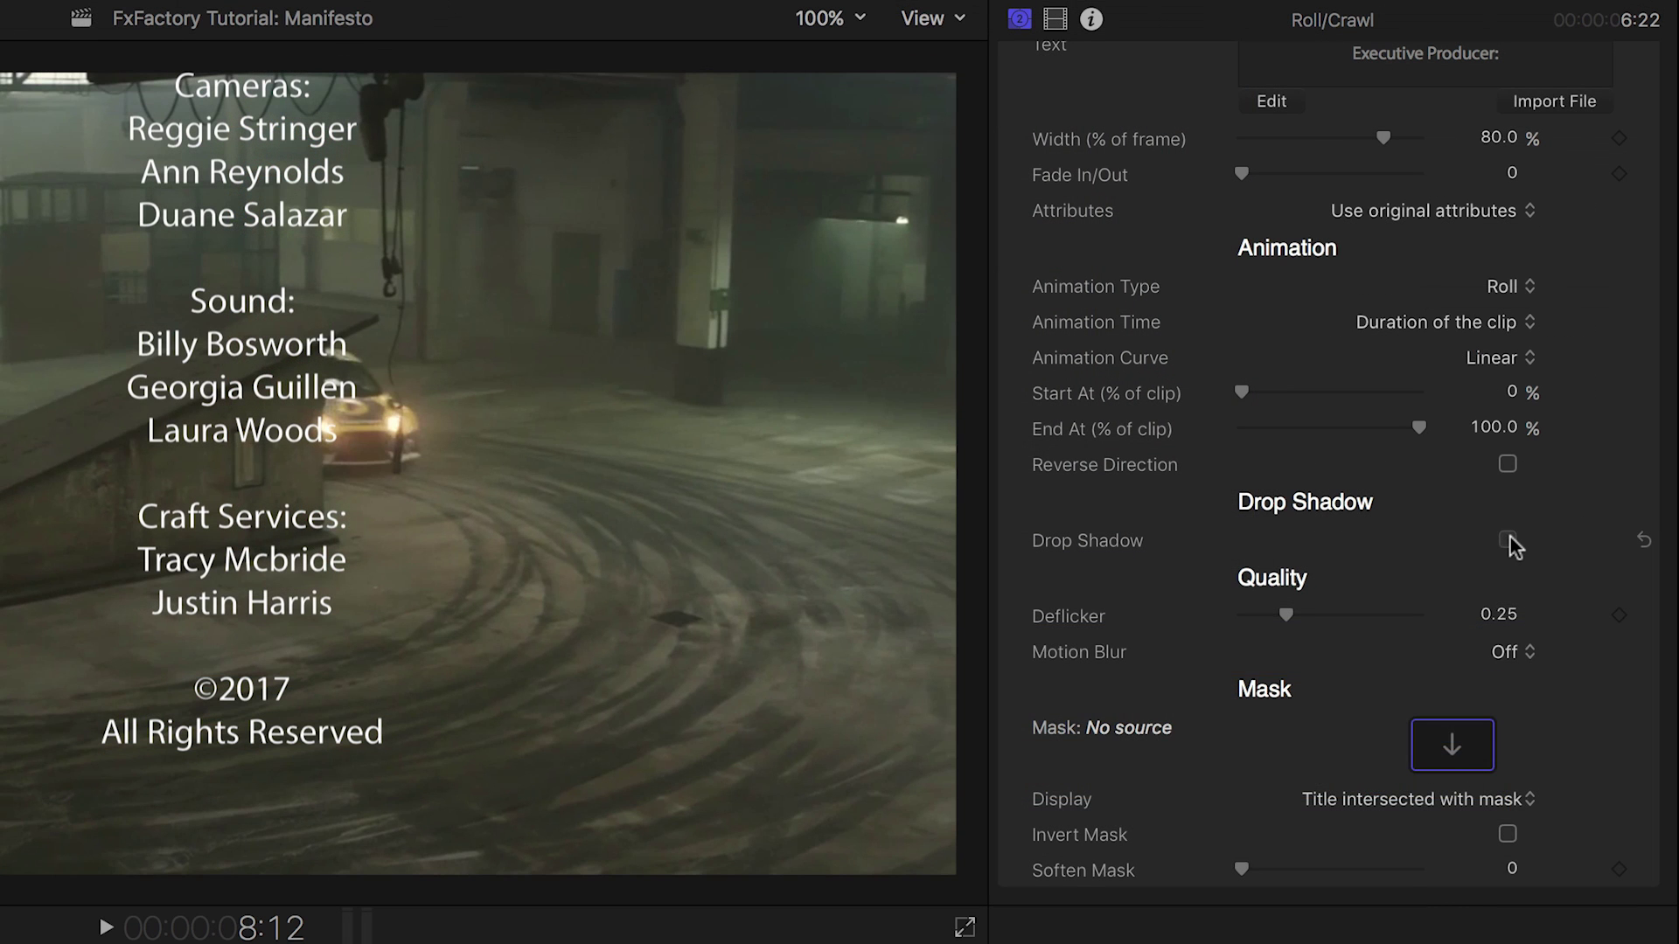
left_click(1509, 540)
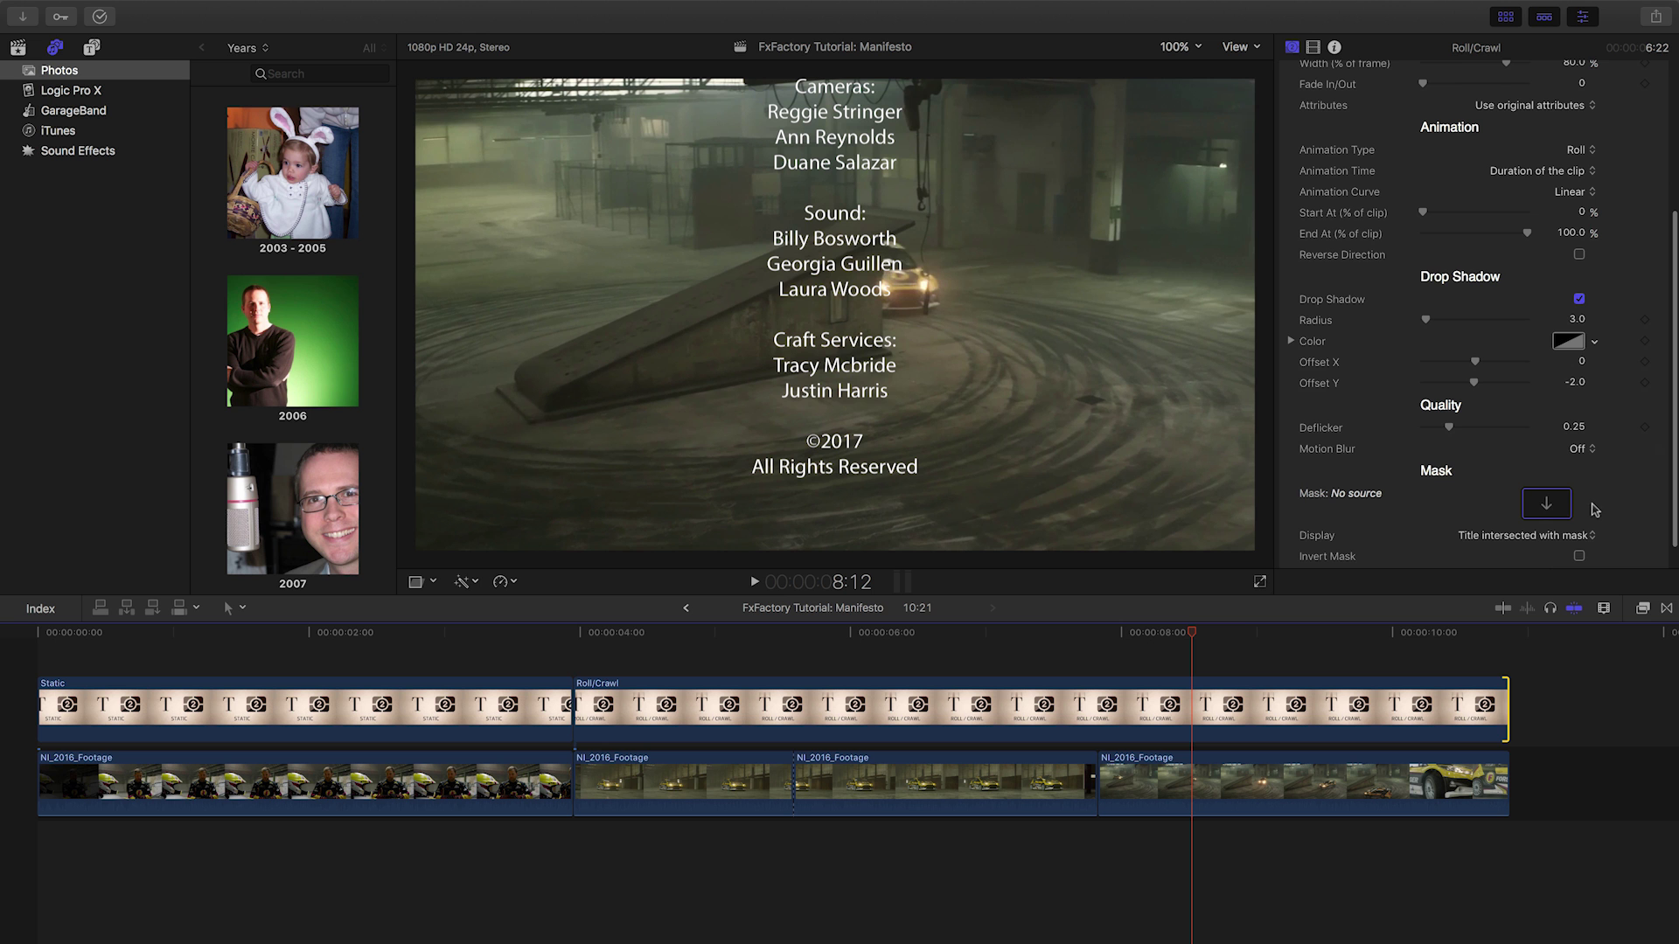